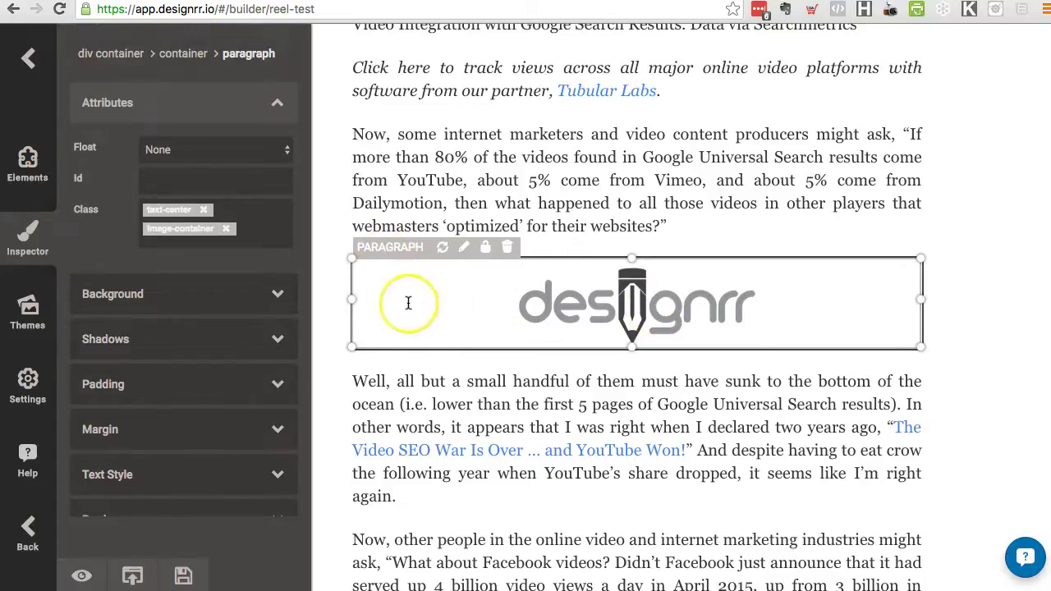
Step: Narrow the paragraph block holding the designrr logo by pulling both of its side edges inward
click(632, 292)
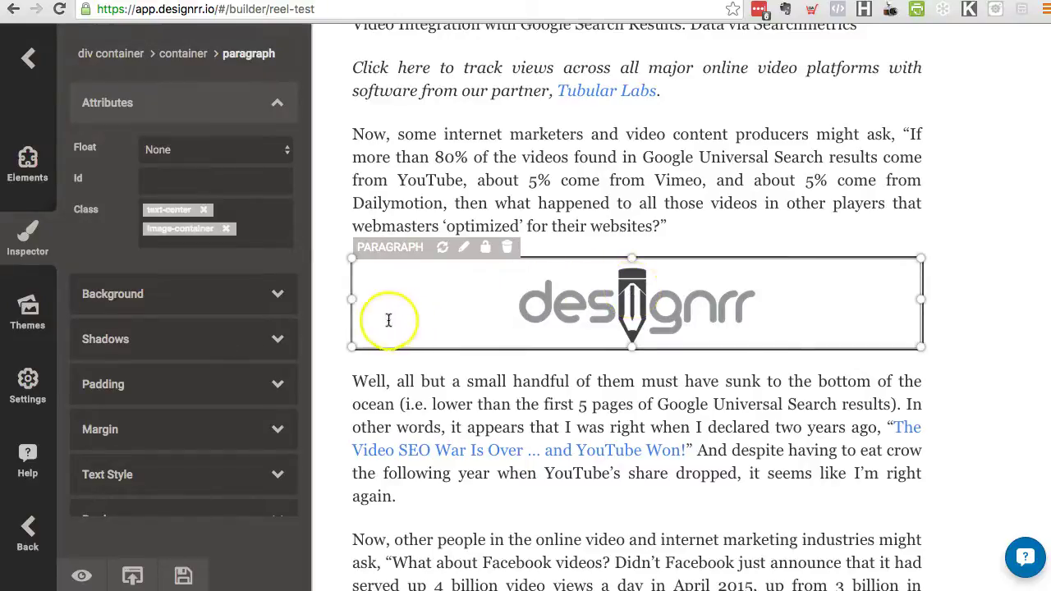
drag(352, 299, 401, 299)
drag(921, 298, 856, 309)
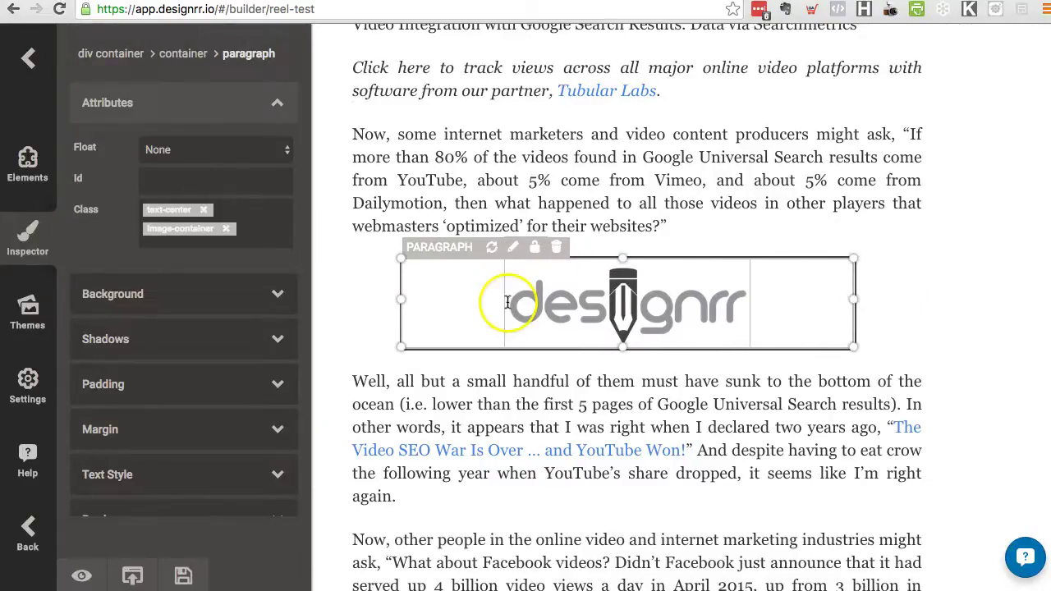
click(452, 311)
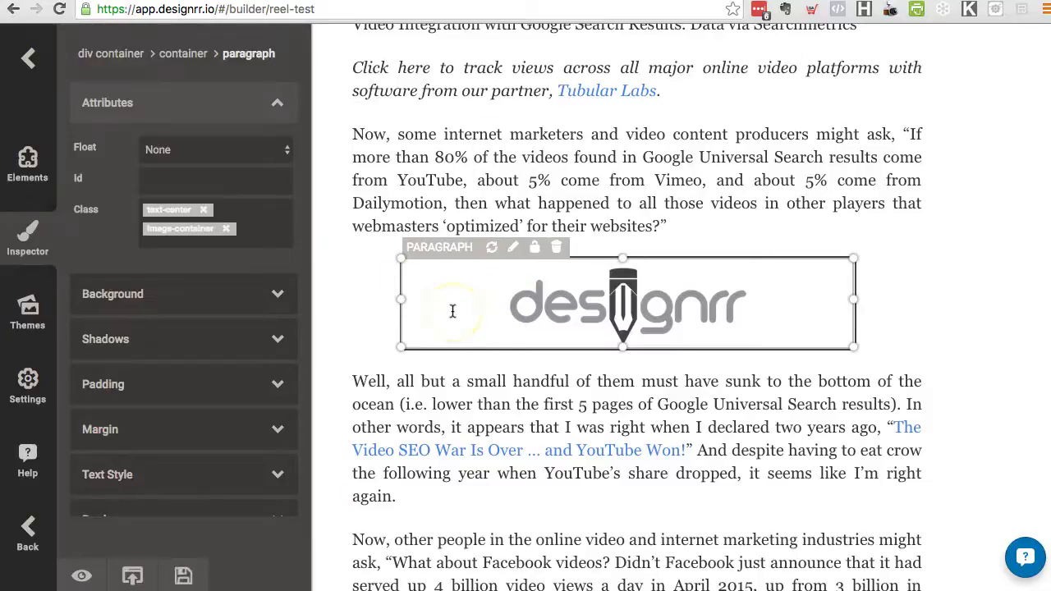
Step: Move the logo's paragraph block below the text paragraph beginning "Well, all but a small handful of them"
click(417, 254)
click(444, 299)
mouse_move(445, 298)
mouse_down()
mouse_move(714, 321)
mouse_move(440, 284)
mouse_move(428, 303)
mouse_up()
click(419, 374)
click(428, 295)
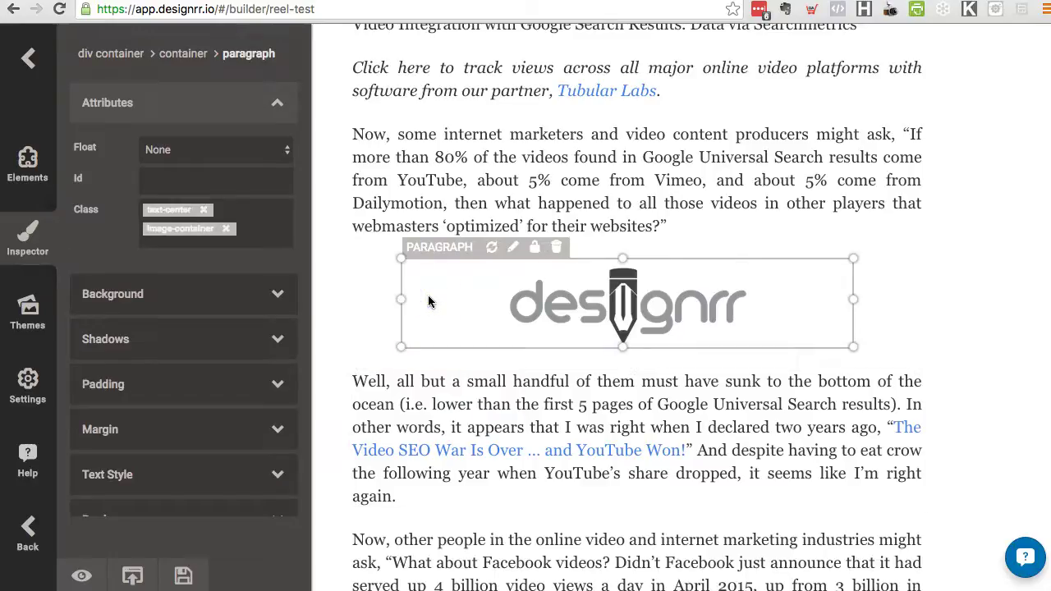
click(426, 339)
click(431, 306)
click(418, 305)
drag(419, 303, 436, 515)
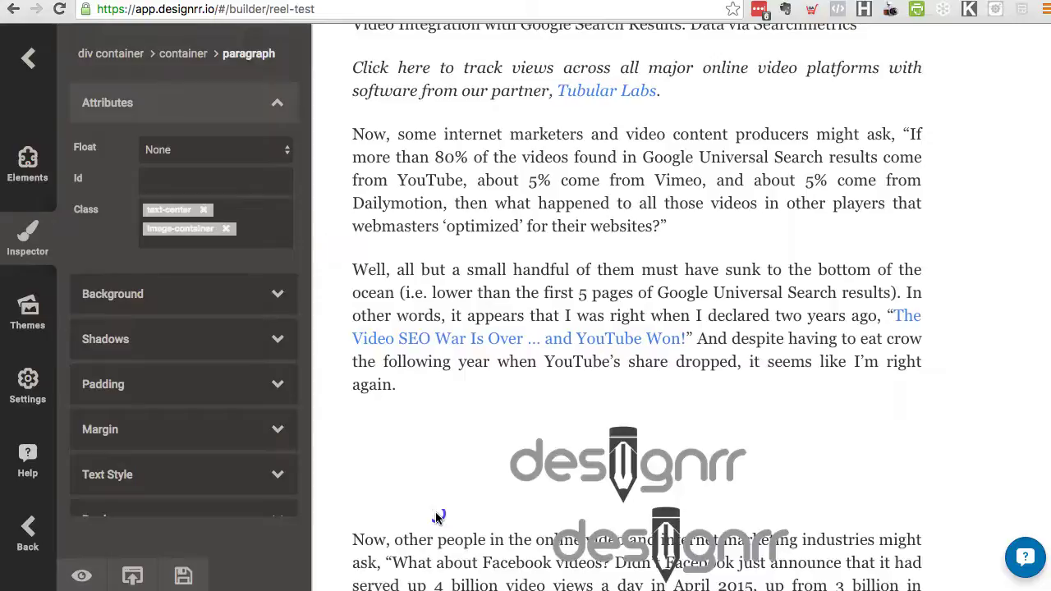
drag(436, 517, 436, 518)
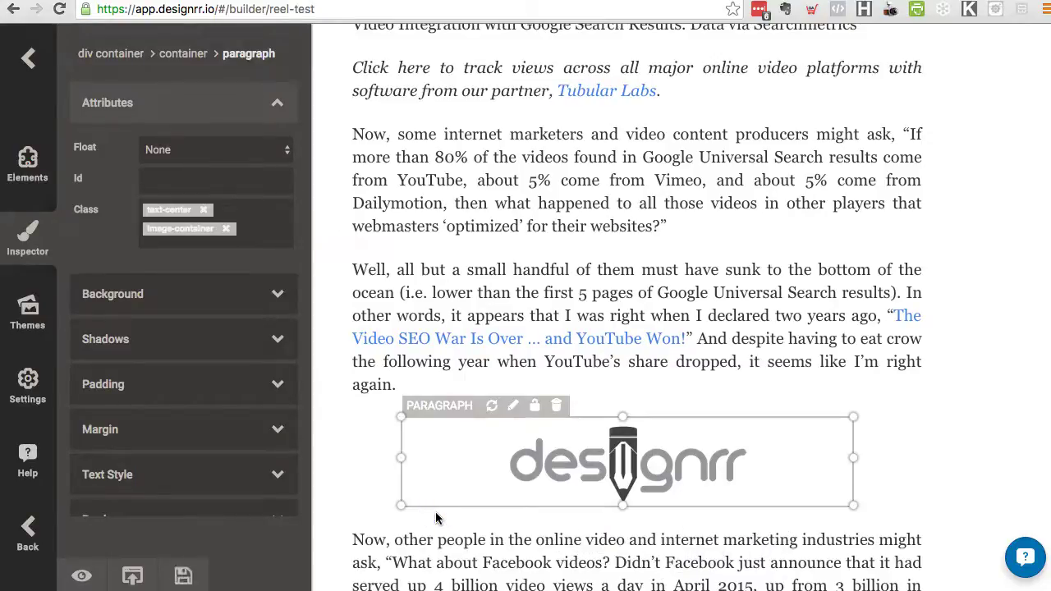
Step: Widen the logo's paragraph block by extending its left edge slightly and its right edge to about the text column's edge
mouse_move(404, 460)
mouse_down()
mouse_move(329, 462)
mouse_move(533, 448)
mouse_move(390, 458)
mouse_up()
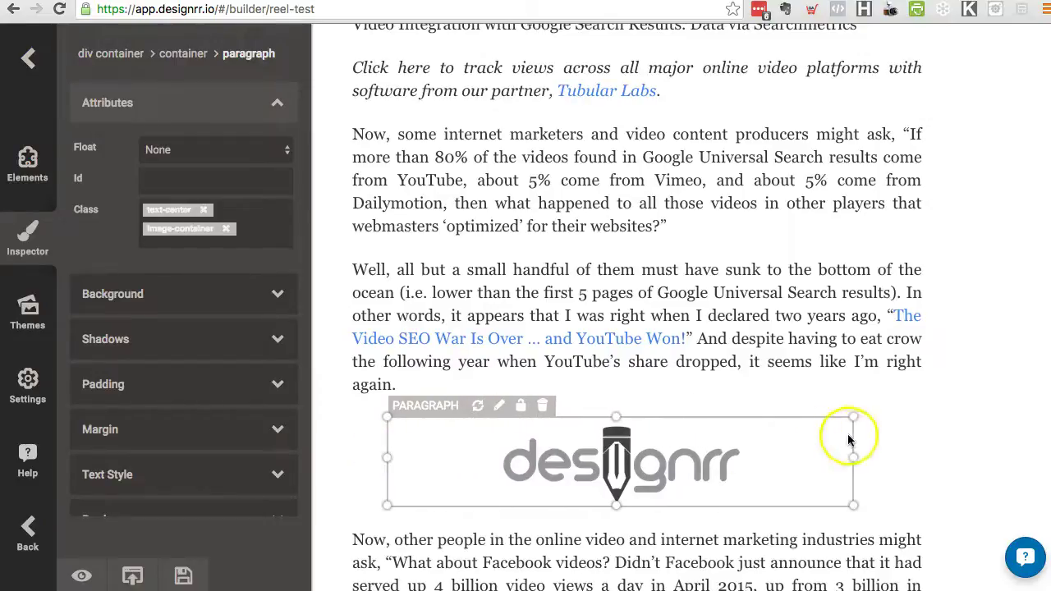
drag(854, 456, 927, 444)
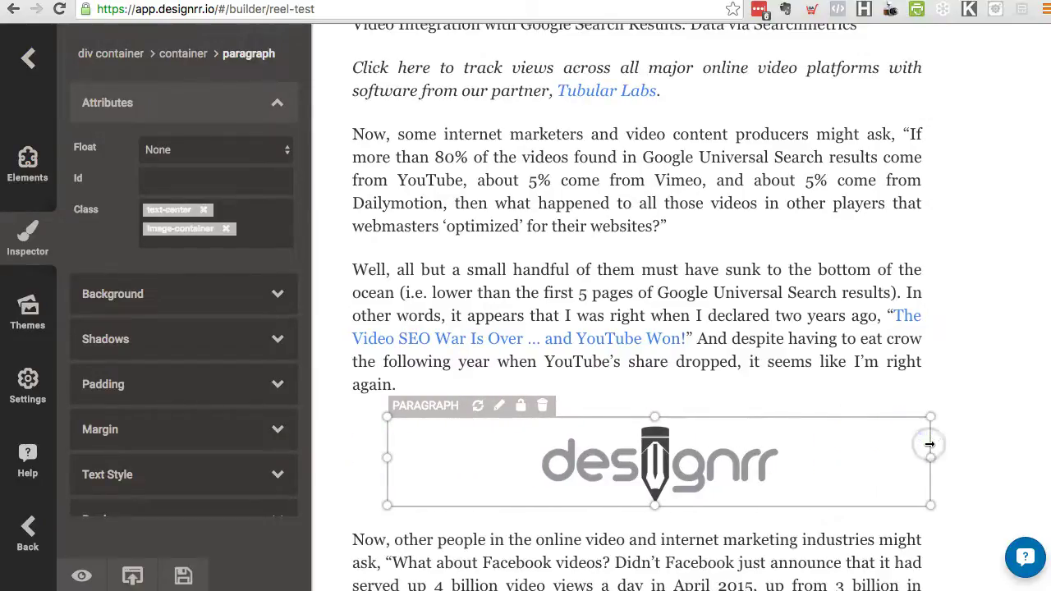
click(352, 464)
click(416, 492)
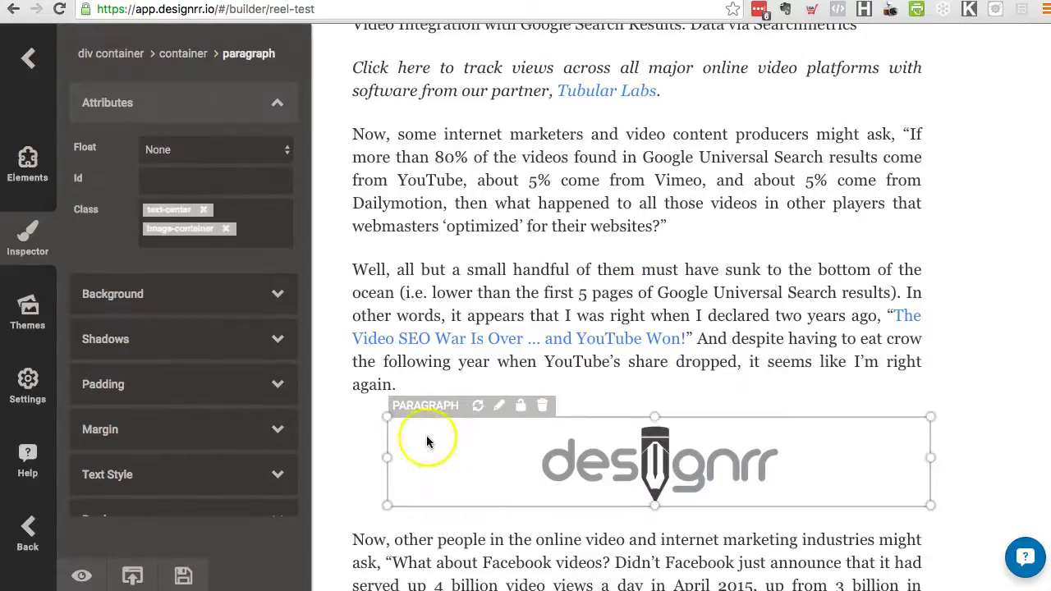
Step: Move the logo's paragraph block back above the text paragraph beginning "Well, all but a small handful of them"
click(707, 466)
click(459, 466)
drag(447, 466, 432, 248)
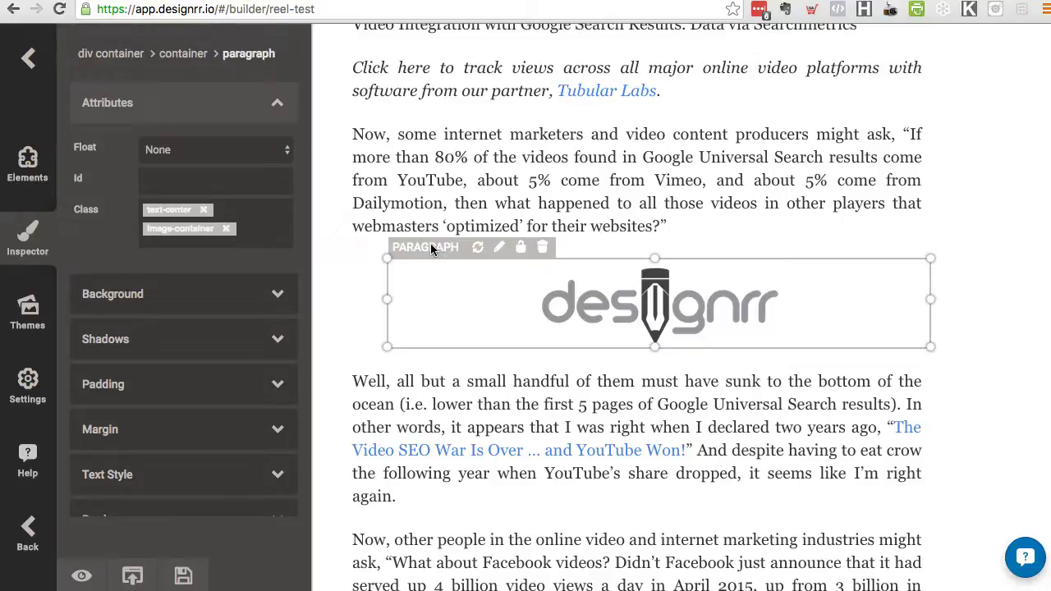
click(421, 323)
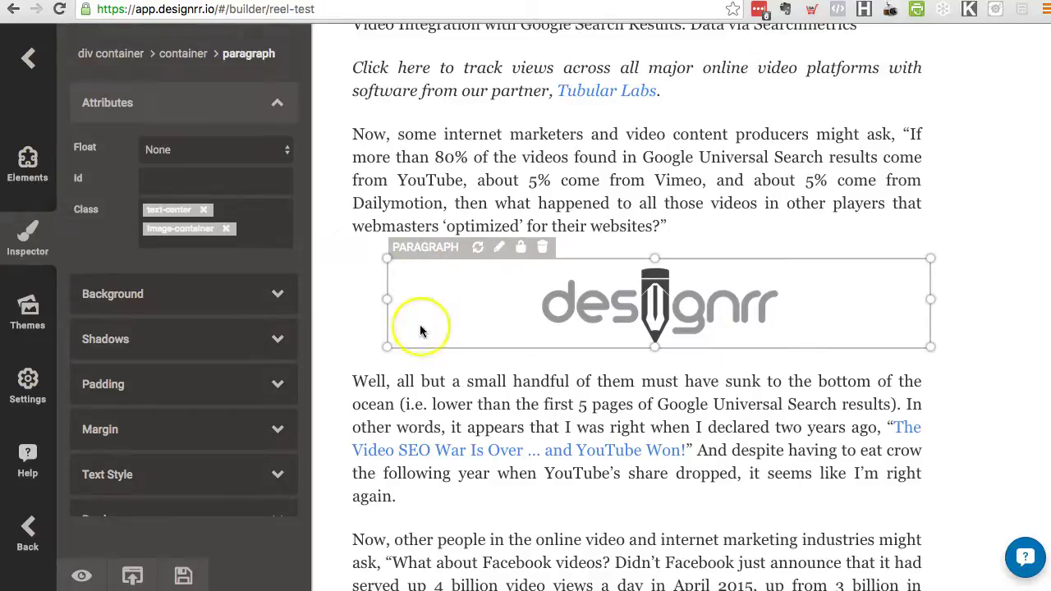
Step: Replace the designrr logo image with the plain blue water photo found by searching the Media Manager for "ocean"
click(654, 304)
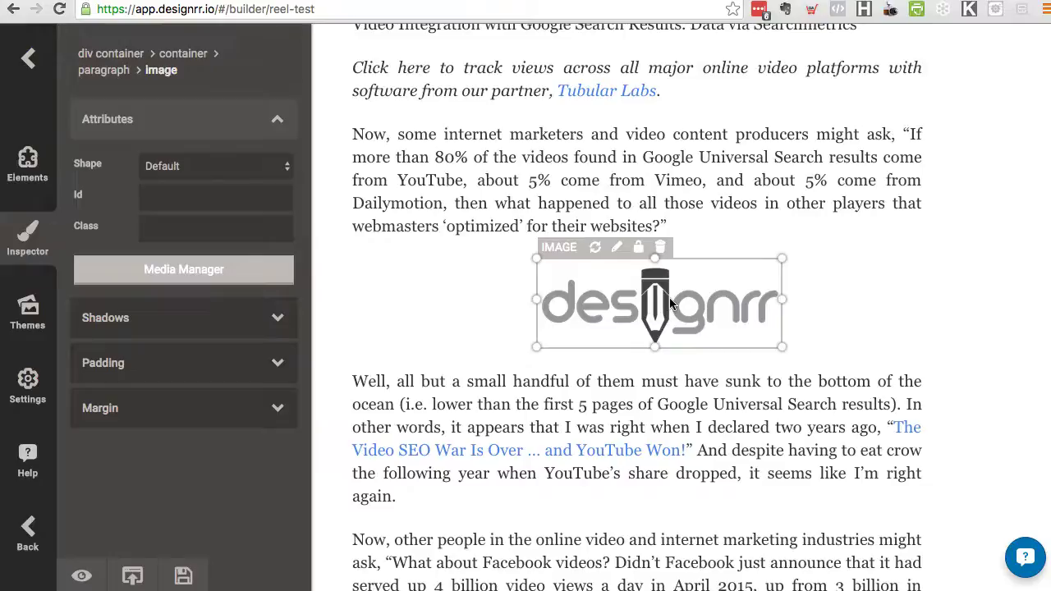
click(215, 273)
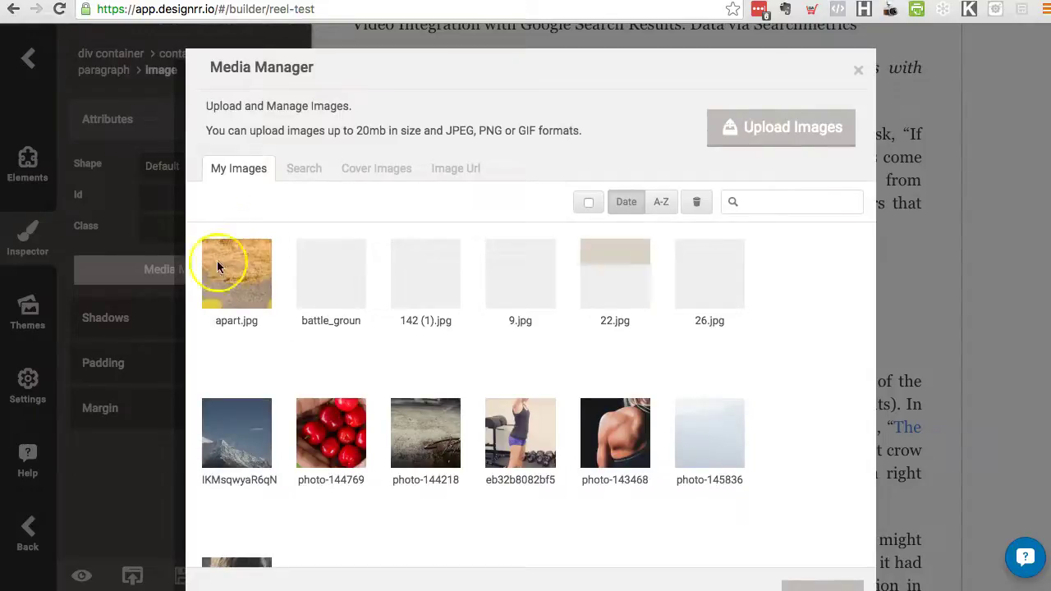
click(303, 169)
click(276, 212)
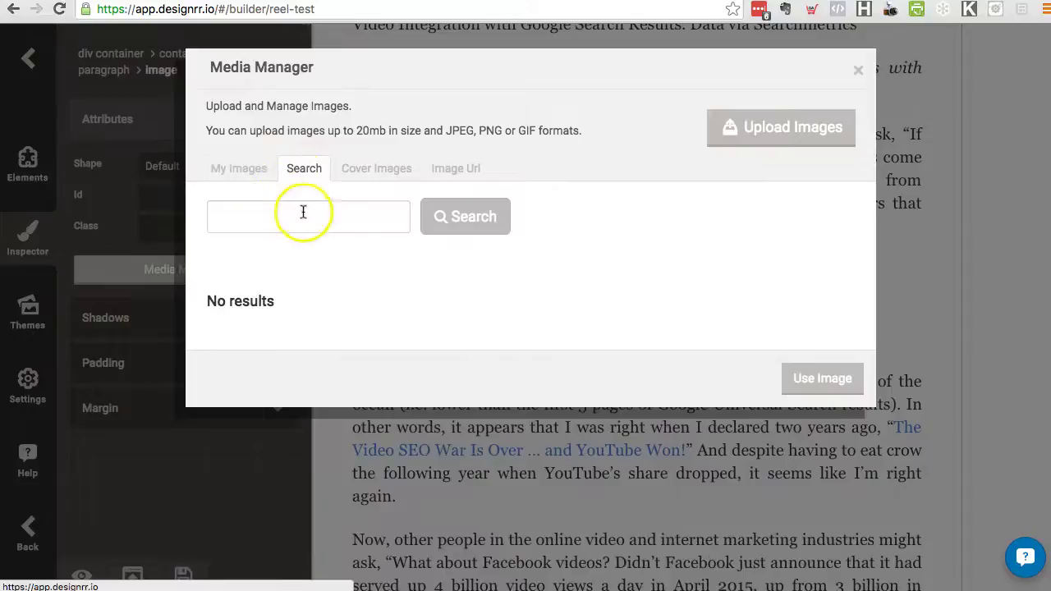
text(ocean)
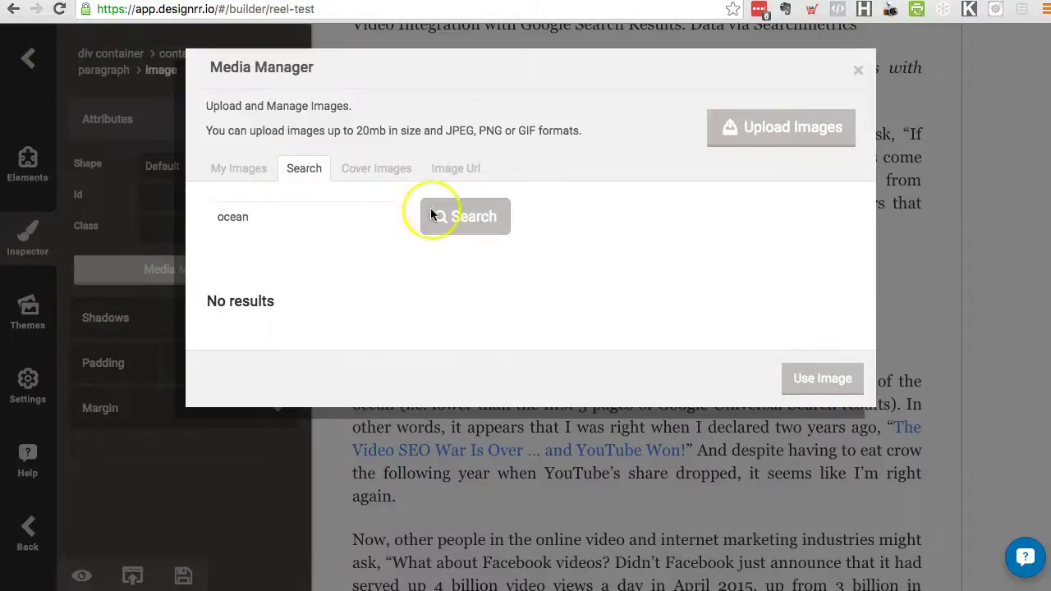
click(458, 216)
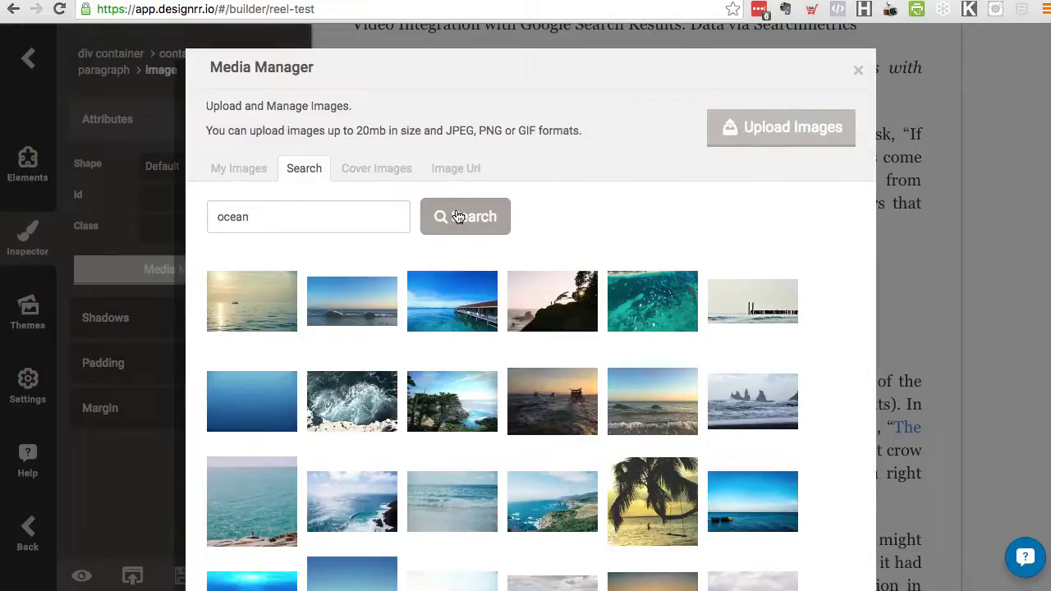
click(251, 395)
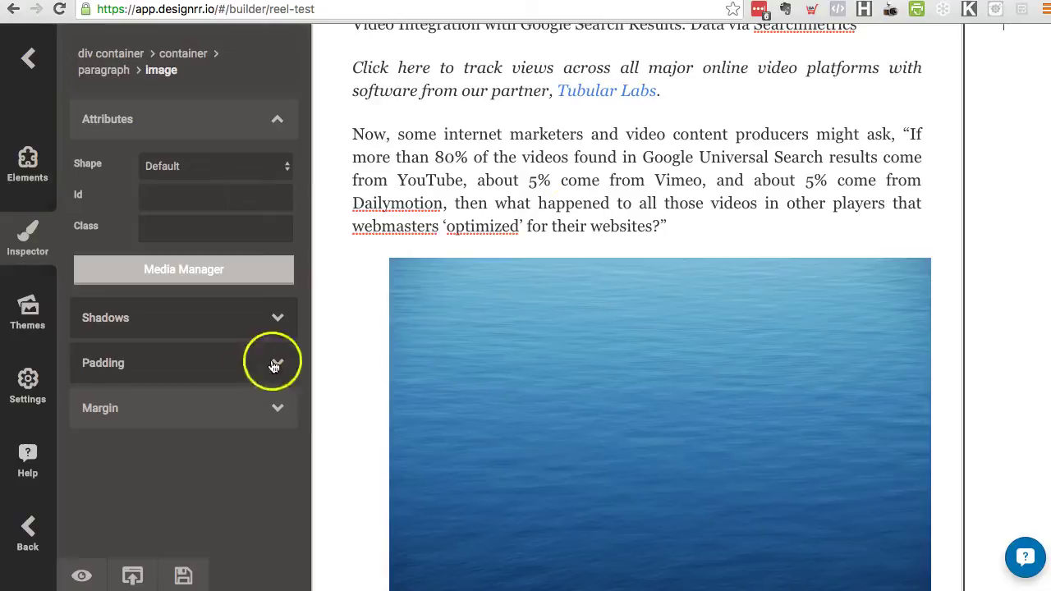
Step: Shrink the ocean image to less than half the width of its paragraph block, keeping a landscape shape
click(694, 318)
scroll(693, 318, down, 3)
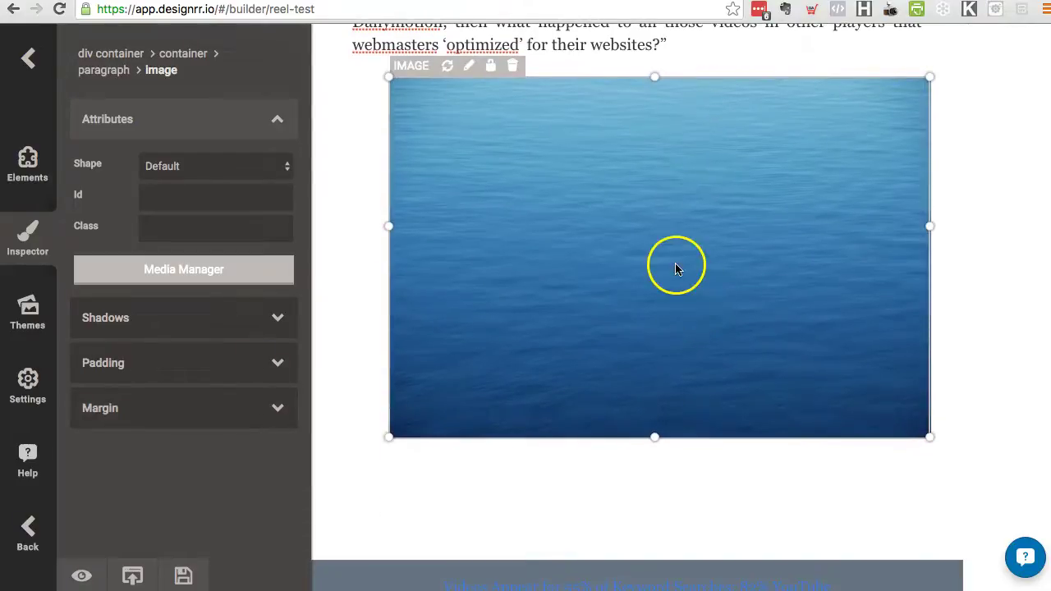
scroll(677, 269, up, 2)
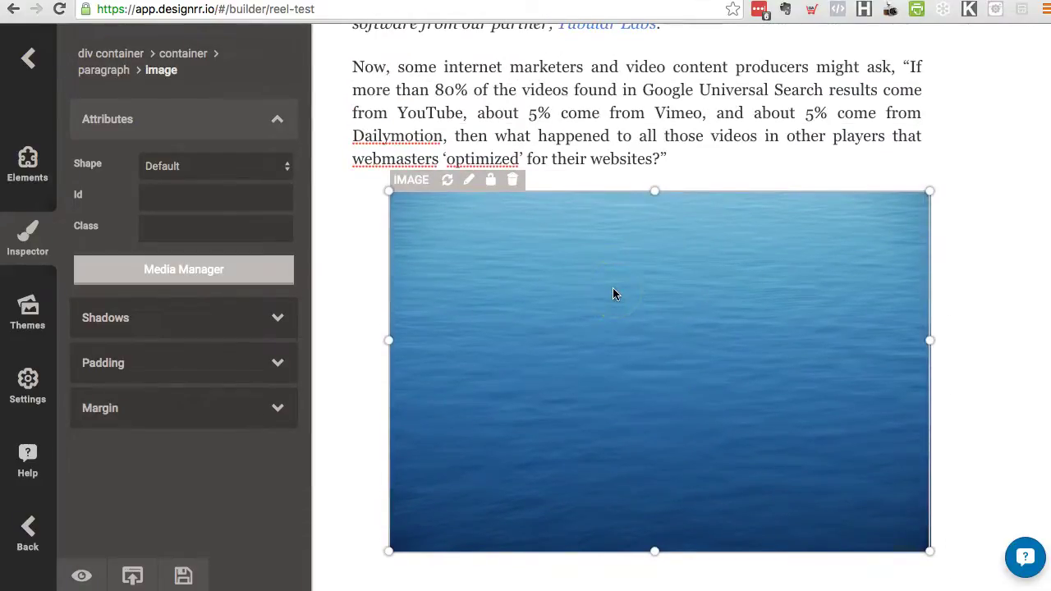
click(369, 267)
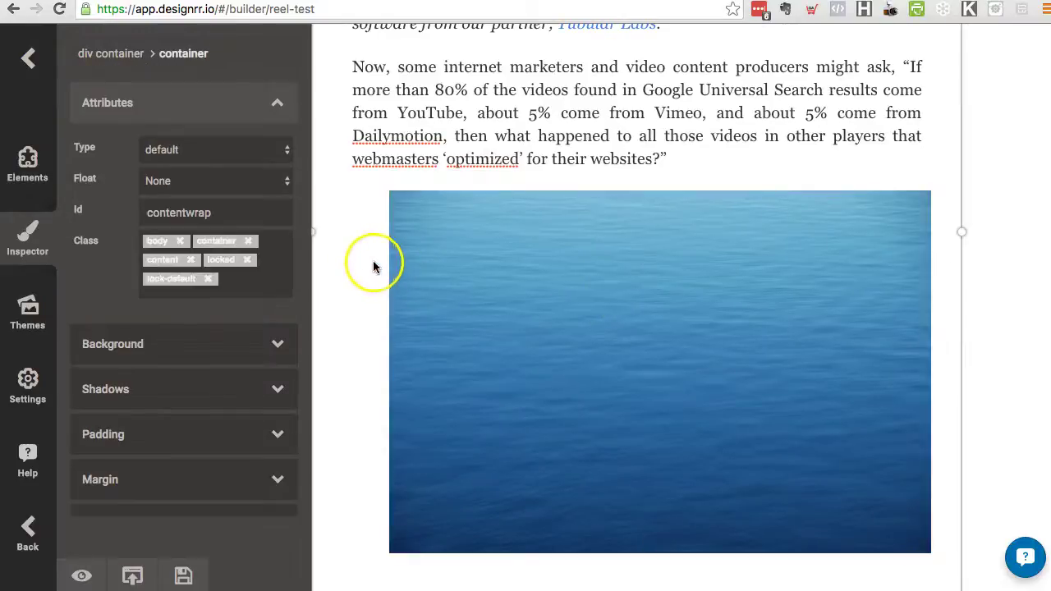
click(420, 265)
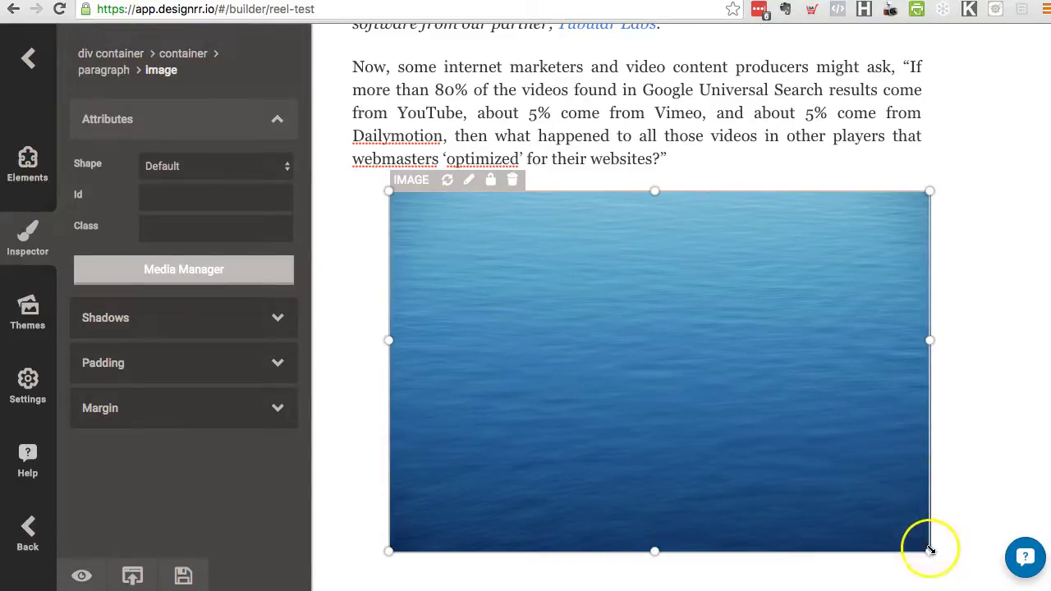
drag(930, 552, 701, 469)
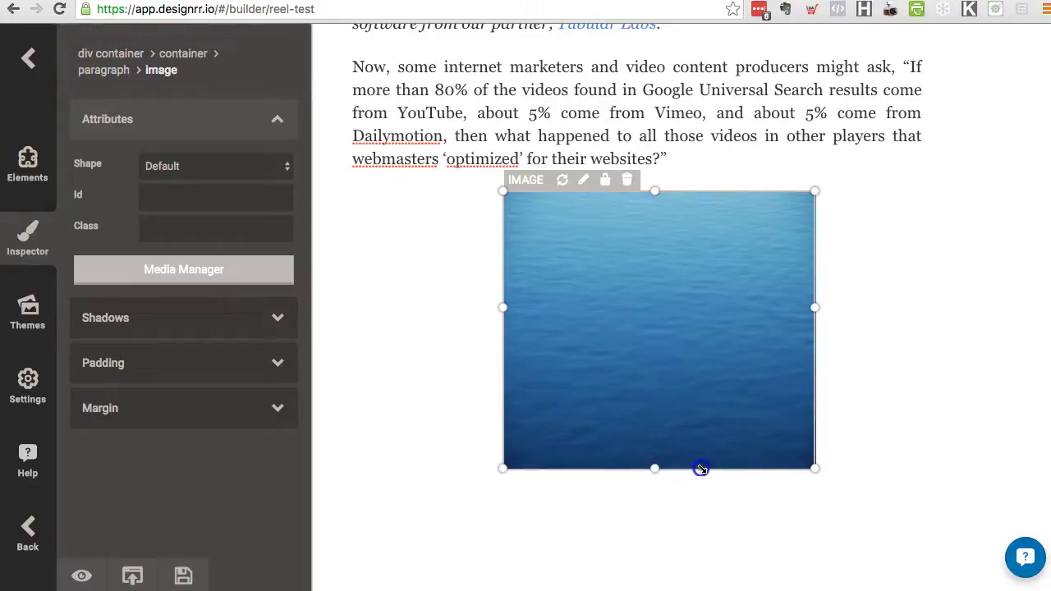
drag(701, 469, 693, 358)
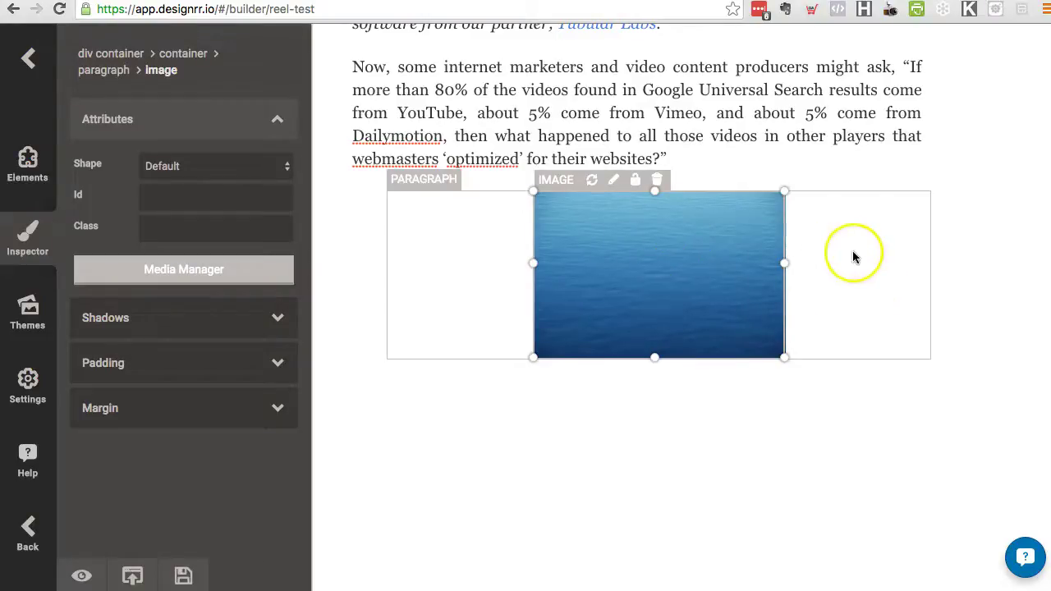
Step: Extend the left edge of the ocean image's paragraph block slightly outward and deselect the block
click(857, 258)
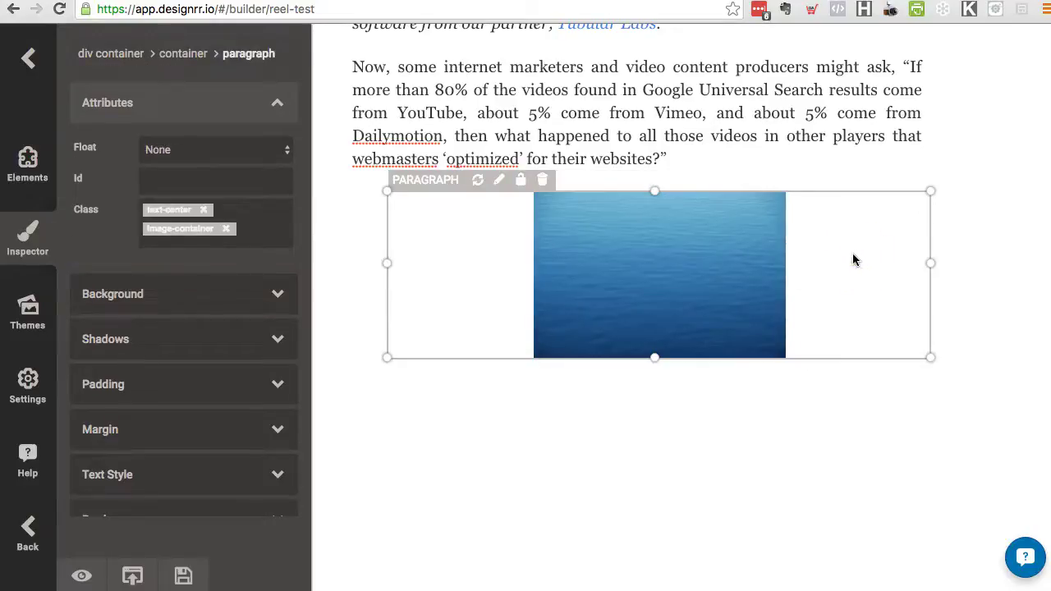
click(386, 264)
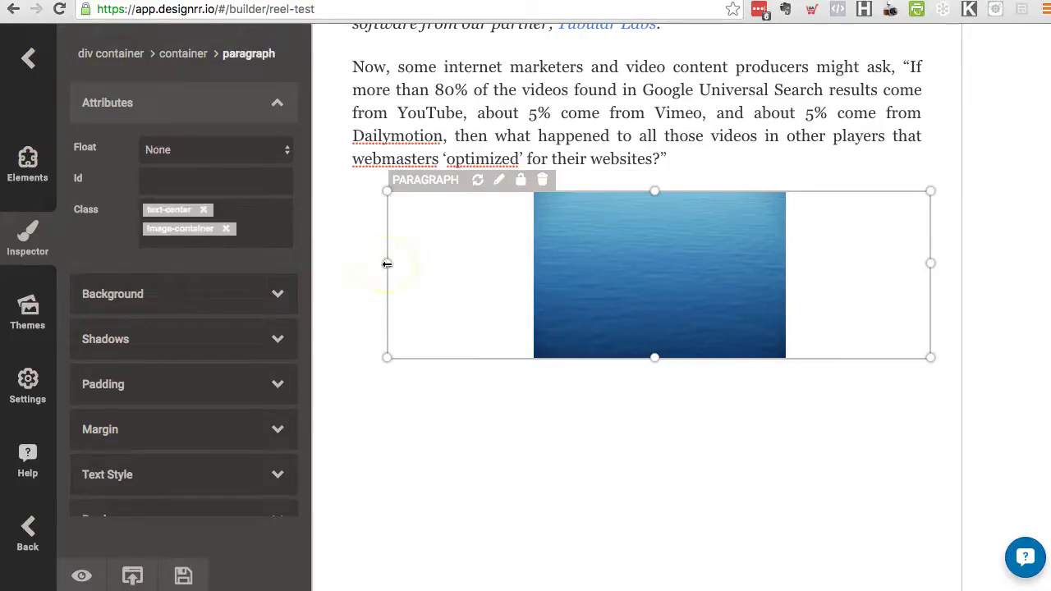
drag(386, 264, 364, 270)
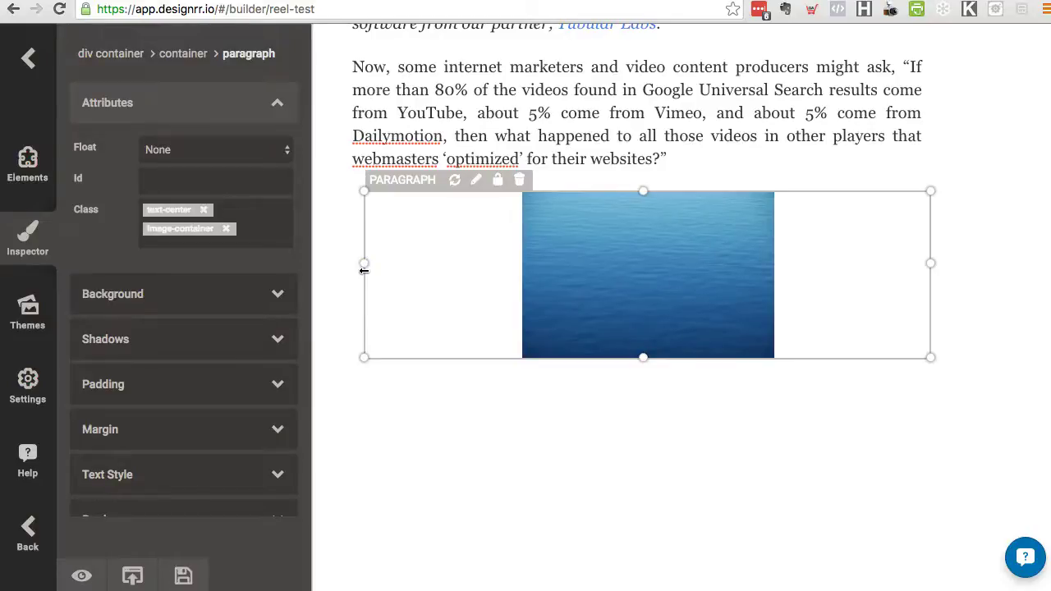
click(562, 417)
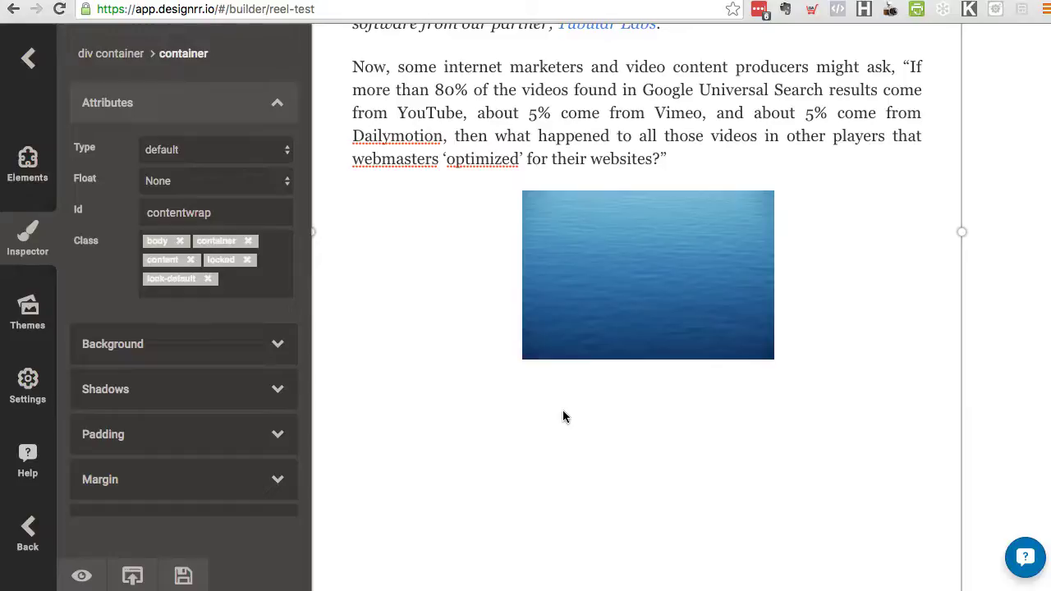
Step: Open the ocean image in the Photo Editor and apply the Avenue effect
click(643, 299)
click(601, 182)
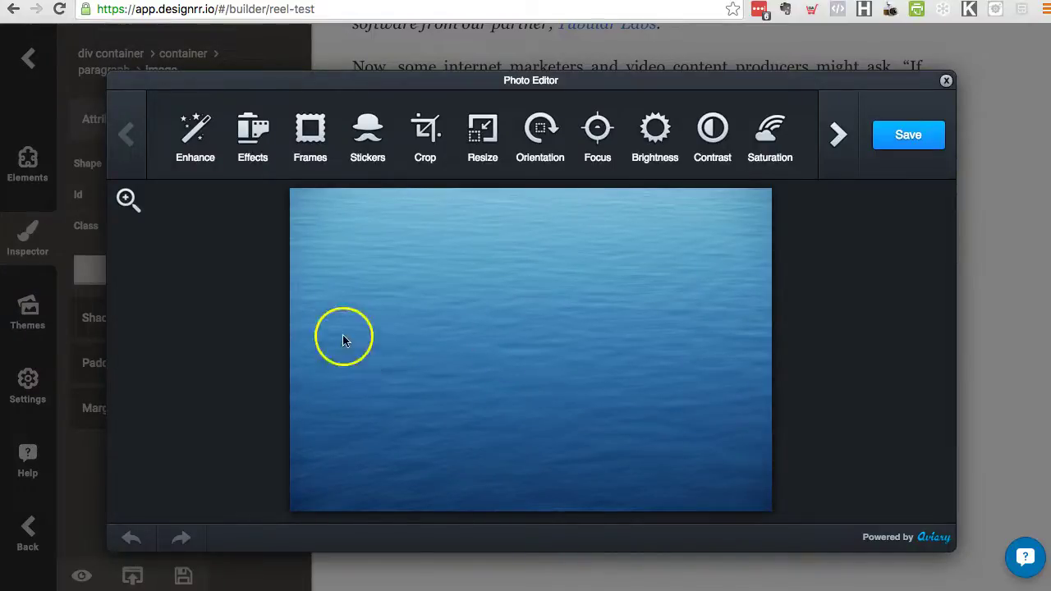
click(241, 163)
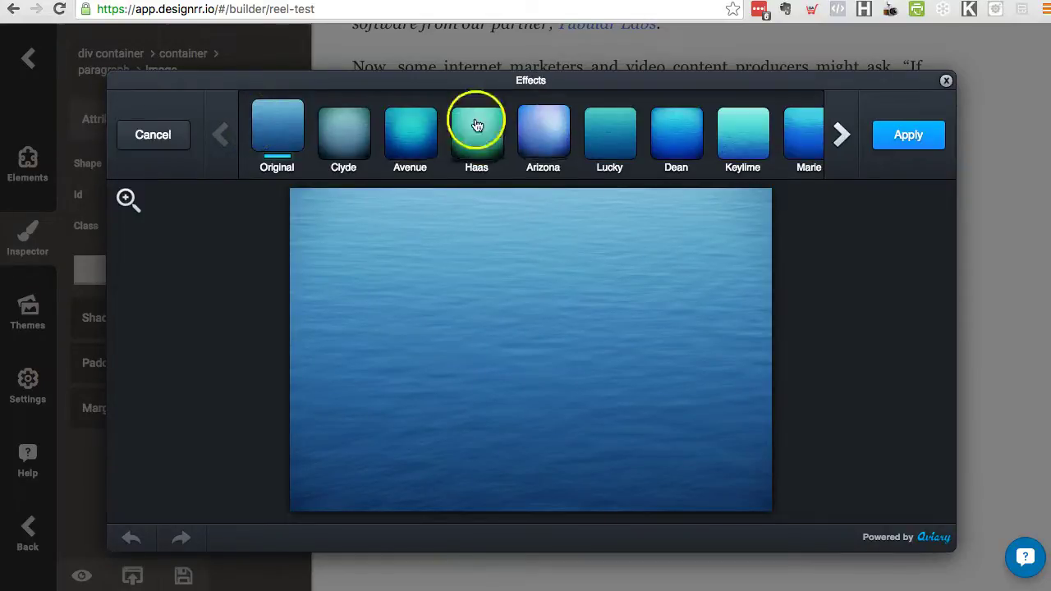
click(413, 142)
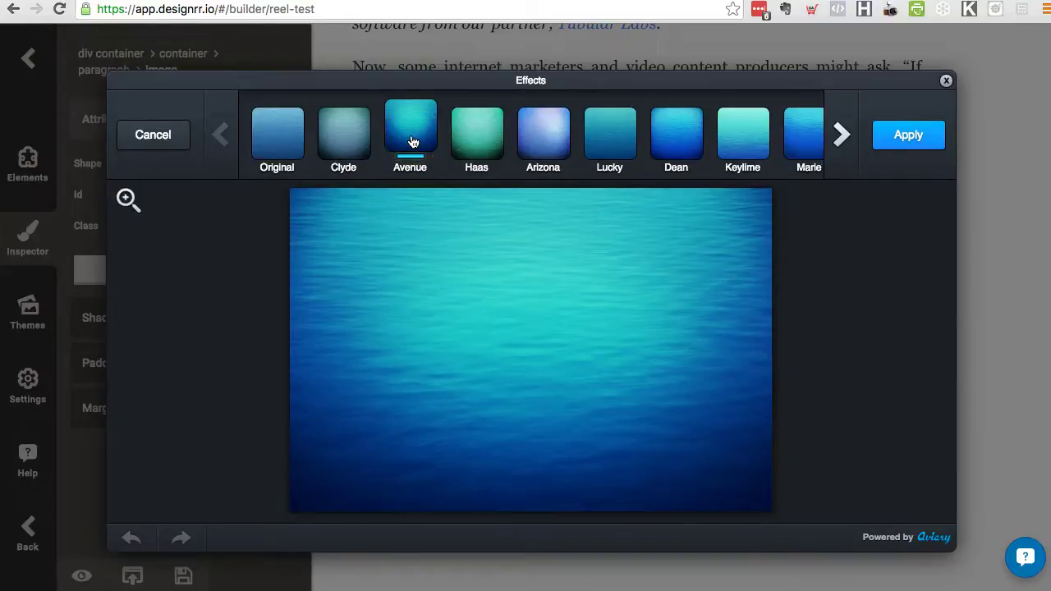
click(908, 135)
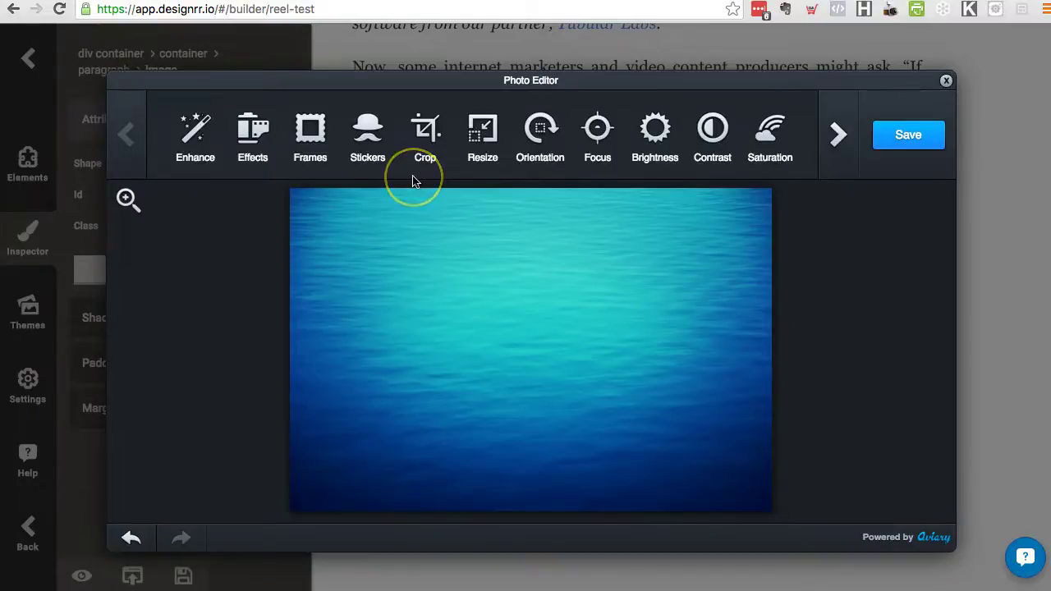
Step: Crop the ocean image to its lower-right portion with a custom crop of about 614 by 359
click(424, 135)
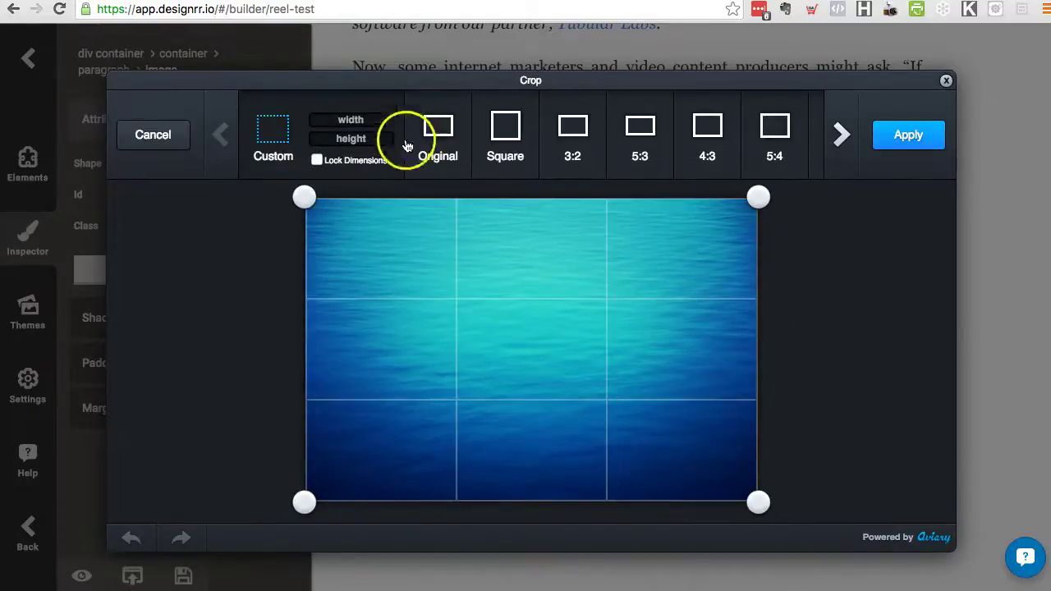
drag(305, 199, 402, 296)
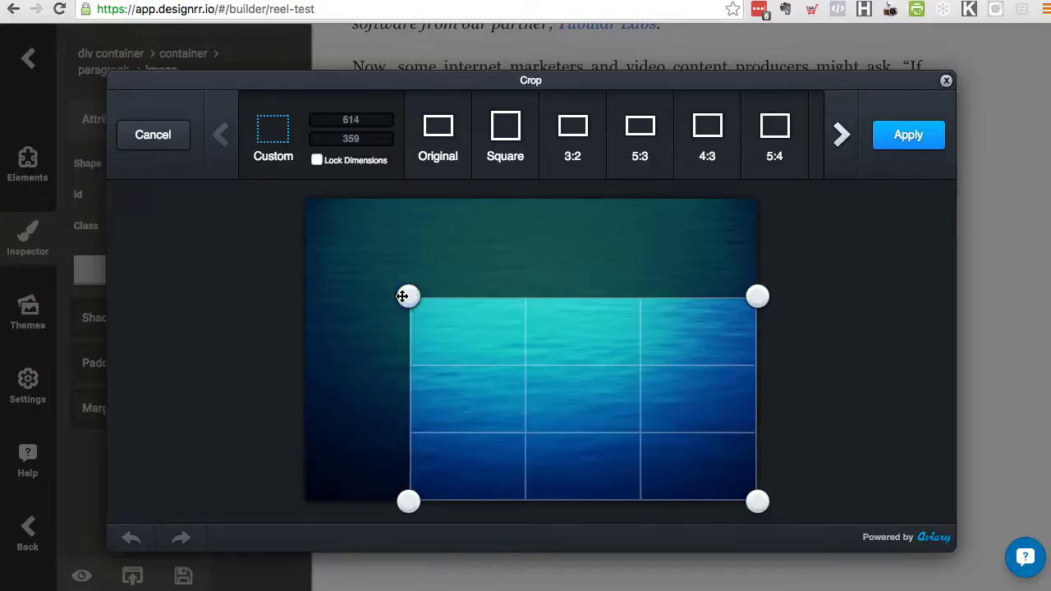
click(908, 134)
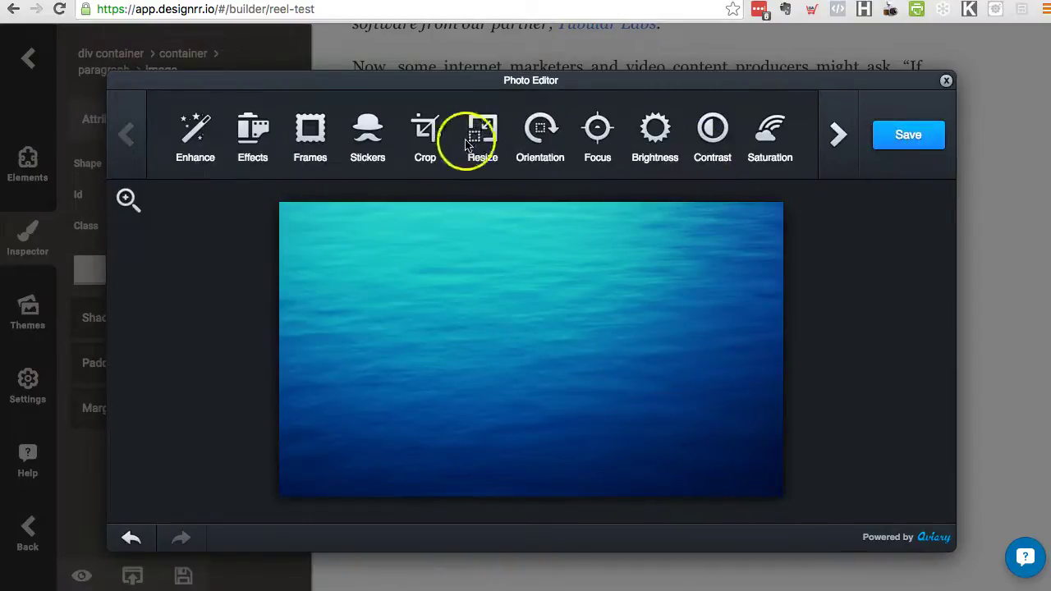
Step: Add the text "Ocean" to the photo in Arial Black and color it white
click(839, 135)
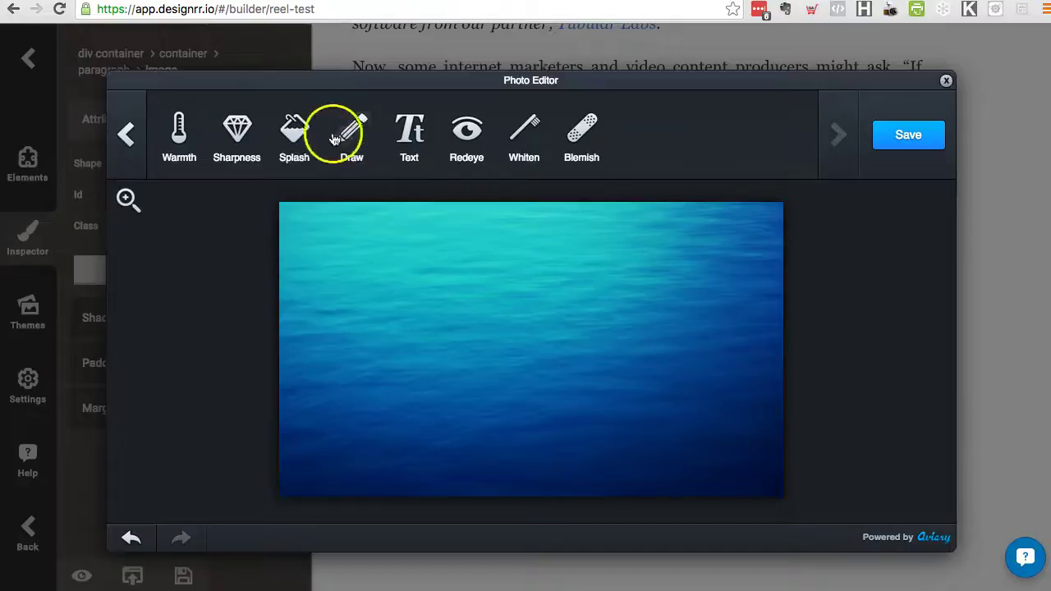
click(410, 132)
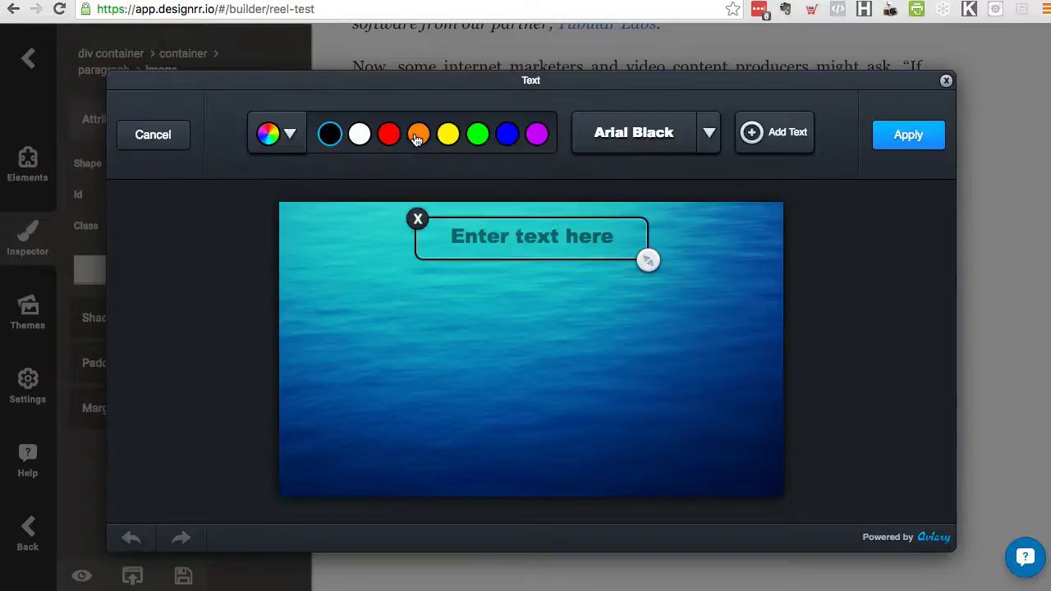
click(520, 239)
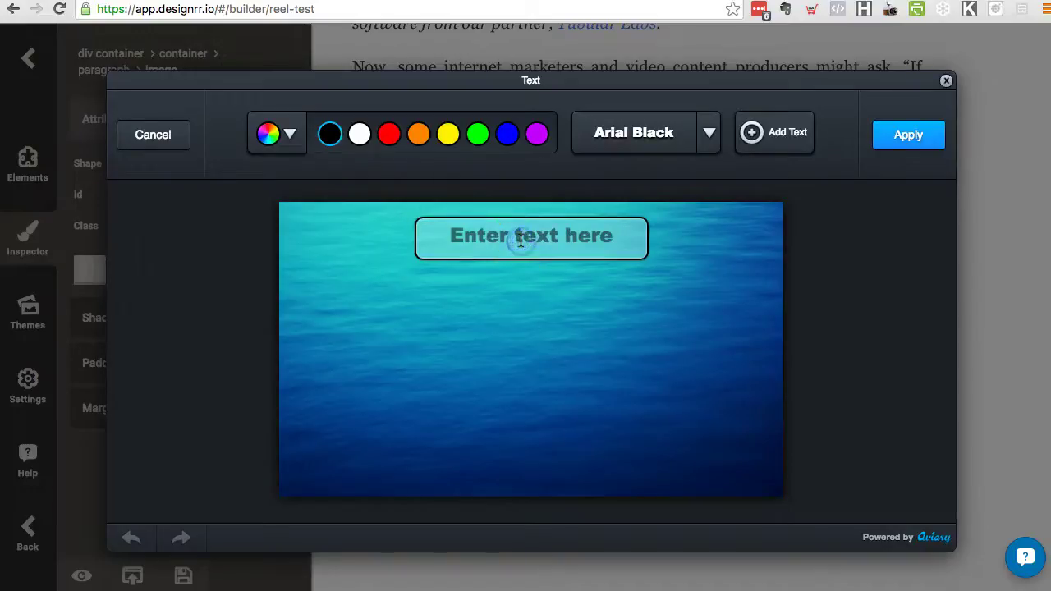
text(Ocean)
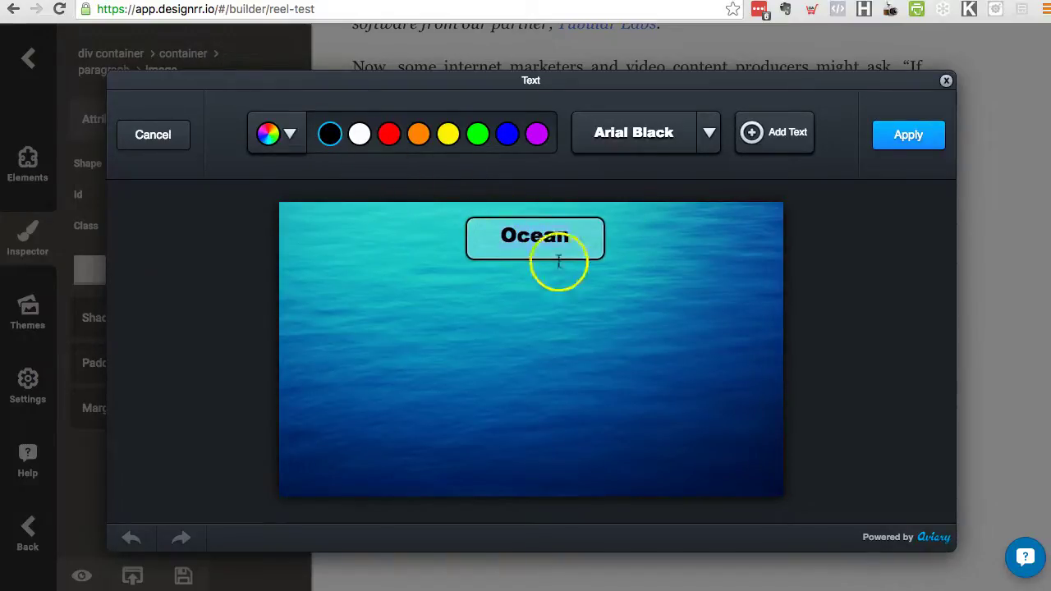
click(359, 134)
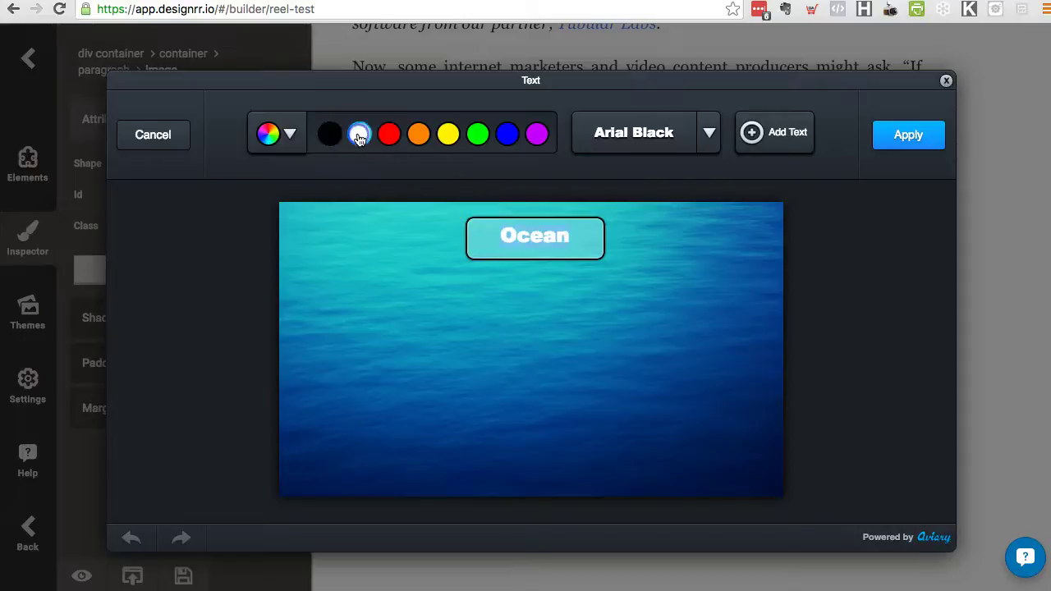
Step: Place the Ocean text in the photo's lower-right corner, apply it and save the edited image back to the document
click(555, 290)
drag(539, 241, 709, 454)
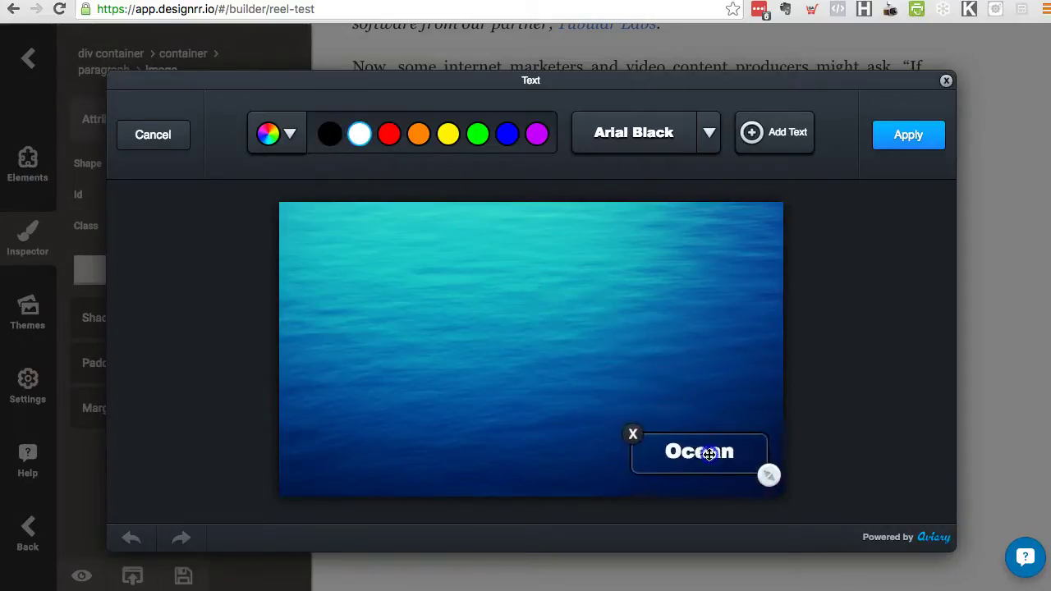
click(864, 343)
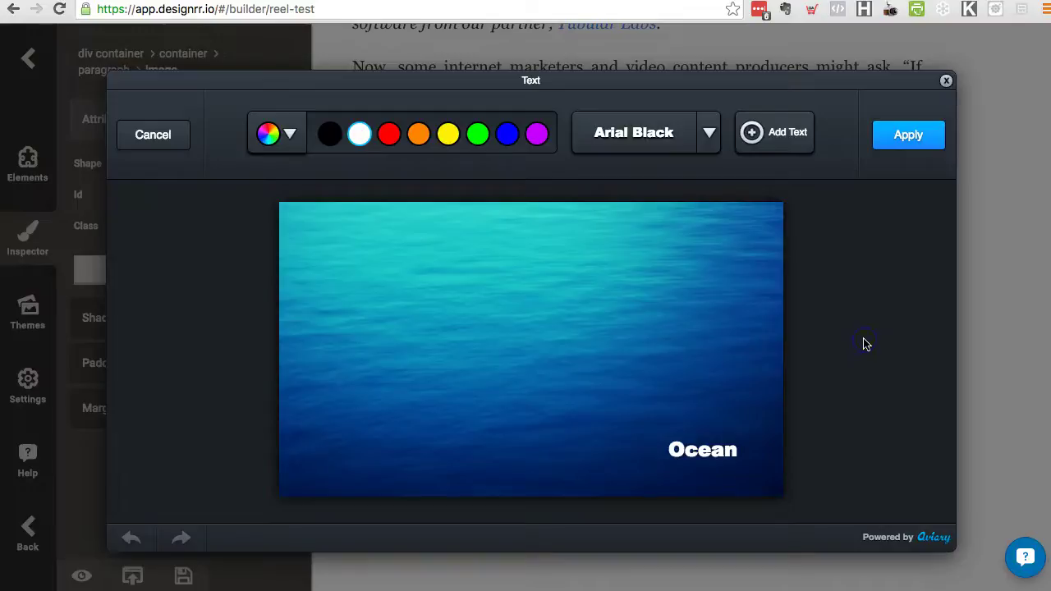
click(907, 144)
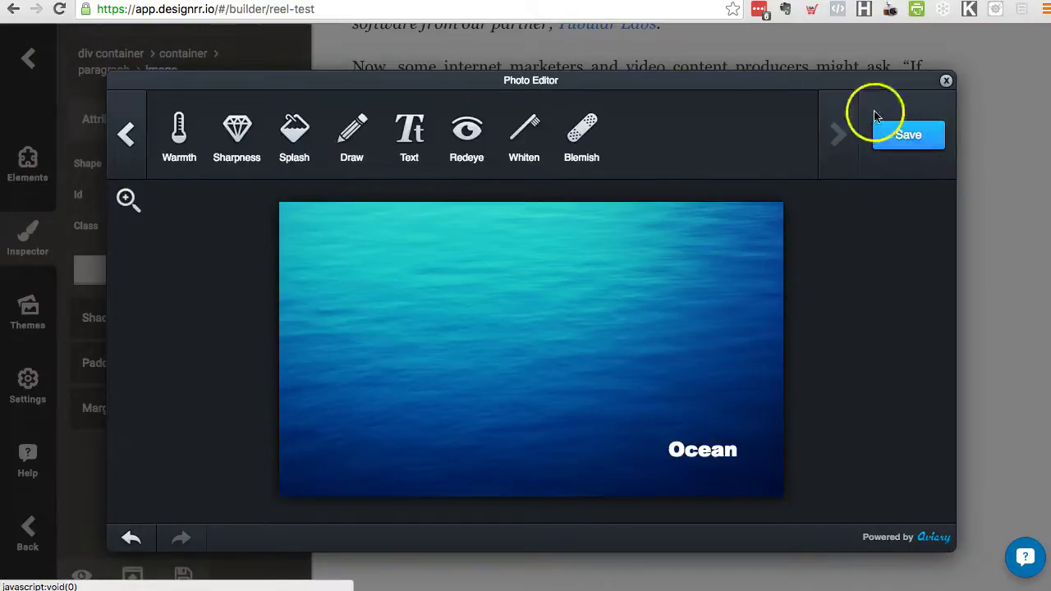
click(128, 136)
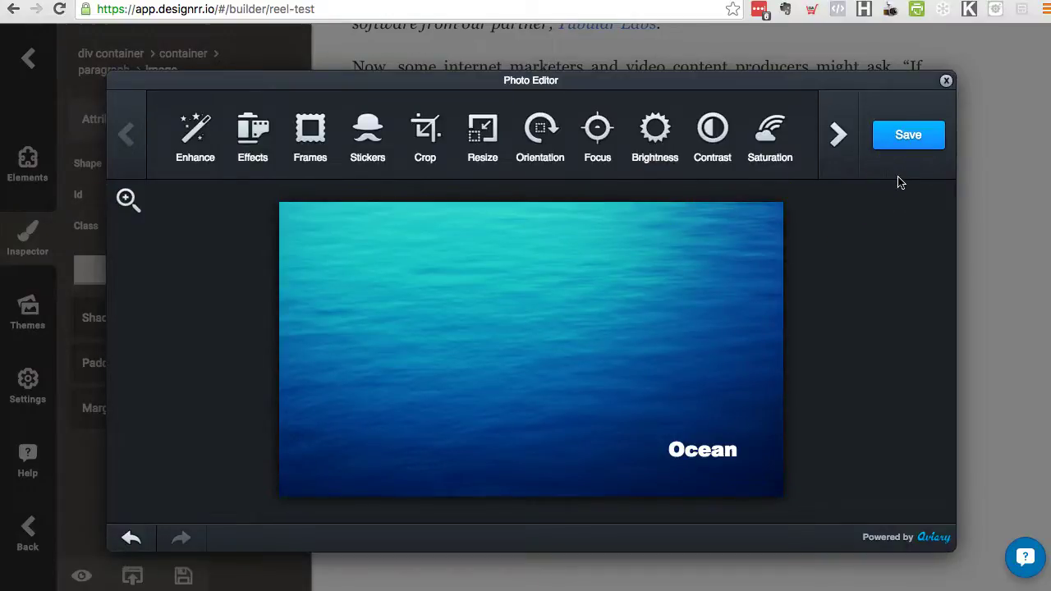
click(900, 141)
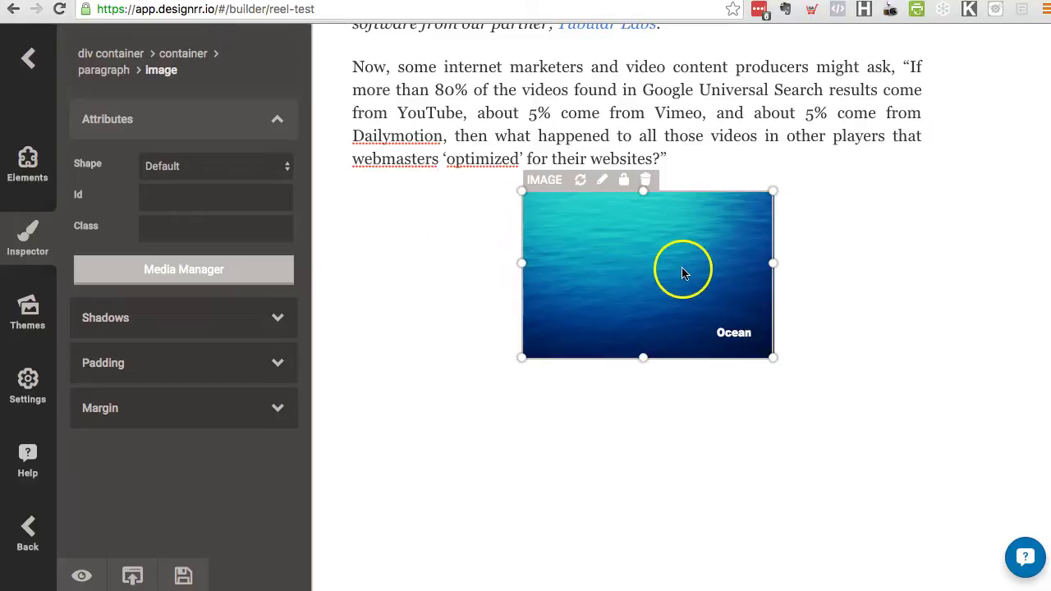
Step: Narrow the ocean image's paragraph block from its left edge to about the image's width and deselect it
click(889, 271)
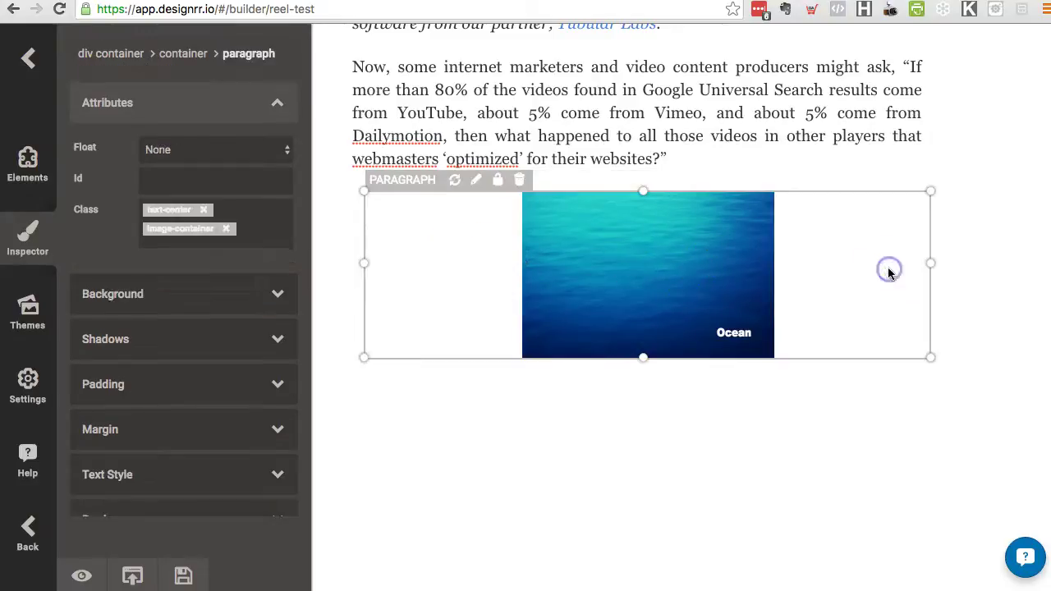
click(671, 273)
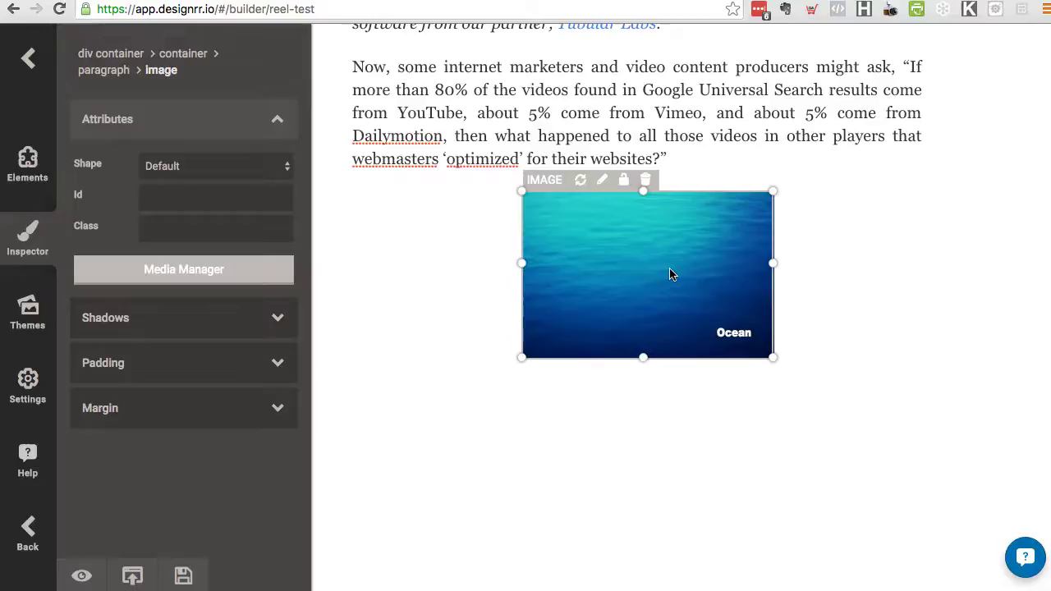
click(471, 270)
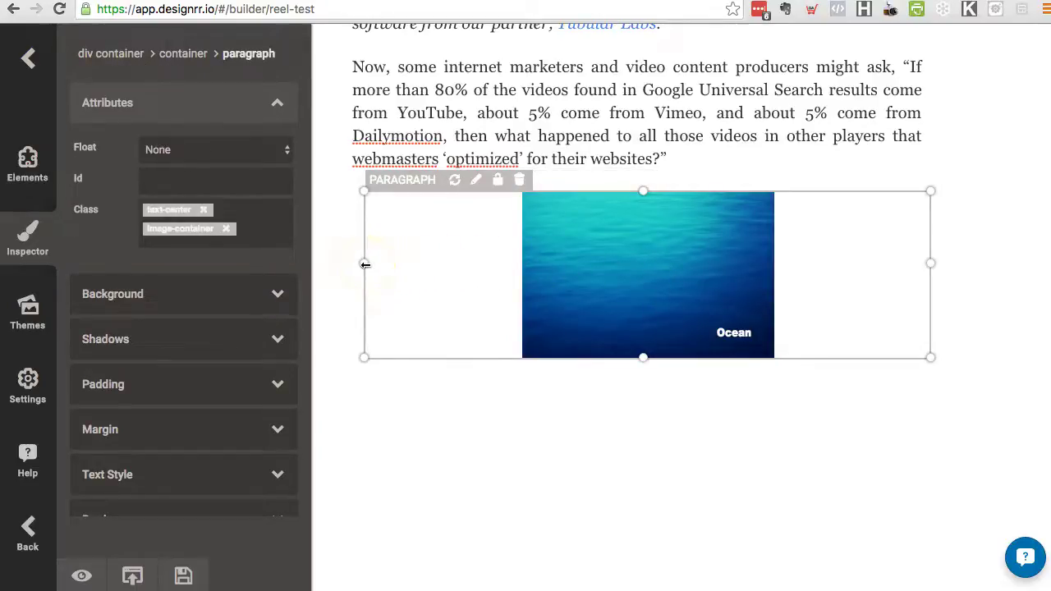
drag(366, 264, 657, 284)
click(596, 285)
Step: Widen the image's paragraph block leftward to about three quarters of the text width and move it above the "Now, some internet marketers" paragraph
scroll(594, 281, down, 5)
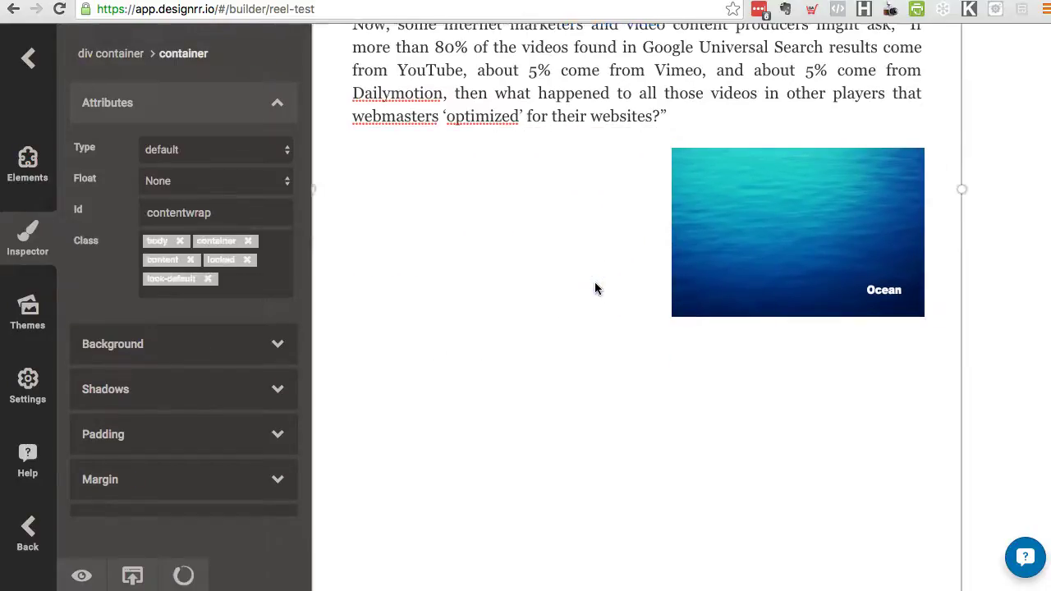
scroll(595, 282, up, 5)
click(780, 267)
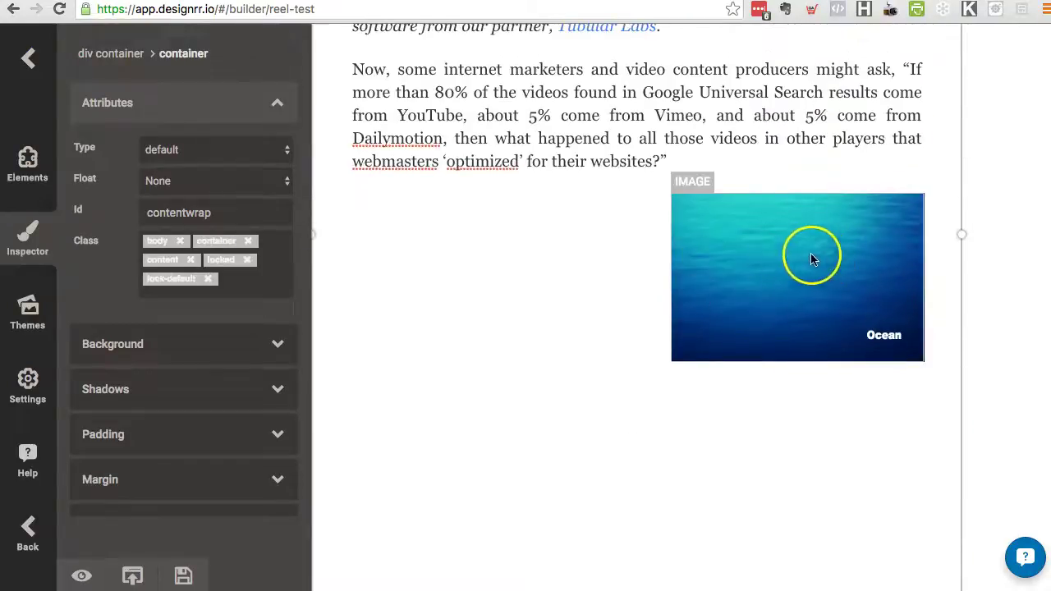
click(714, 263)
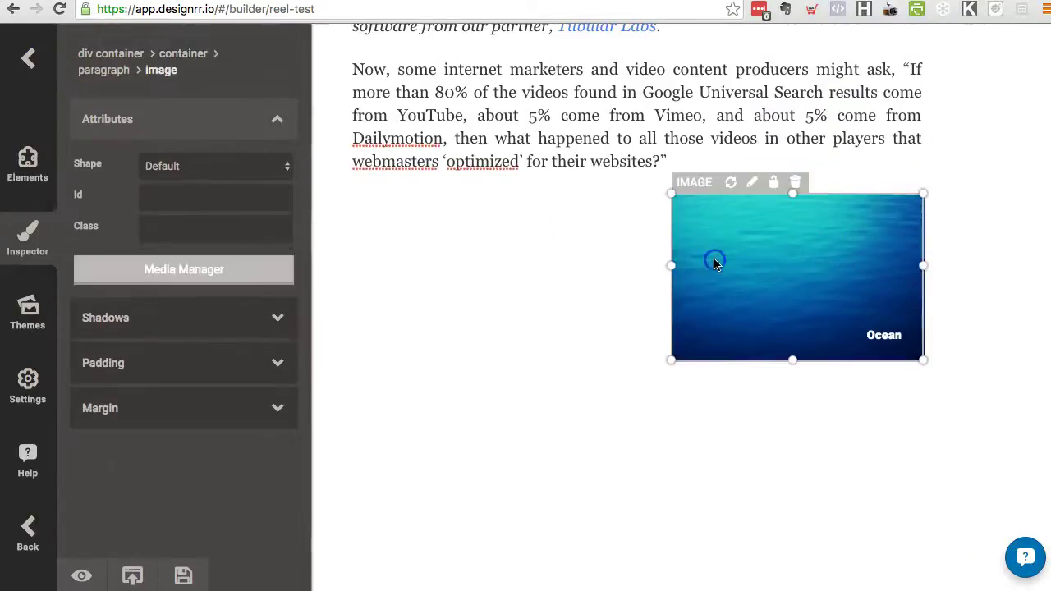
click(668, 248)
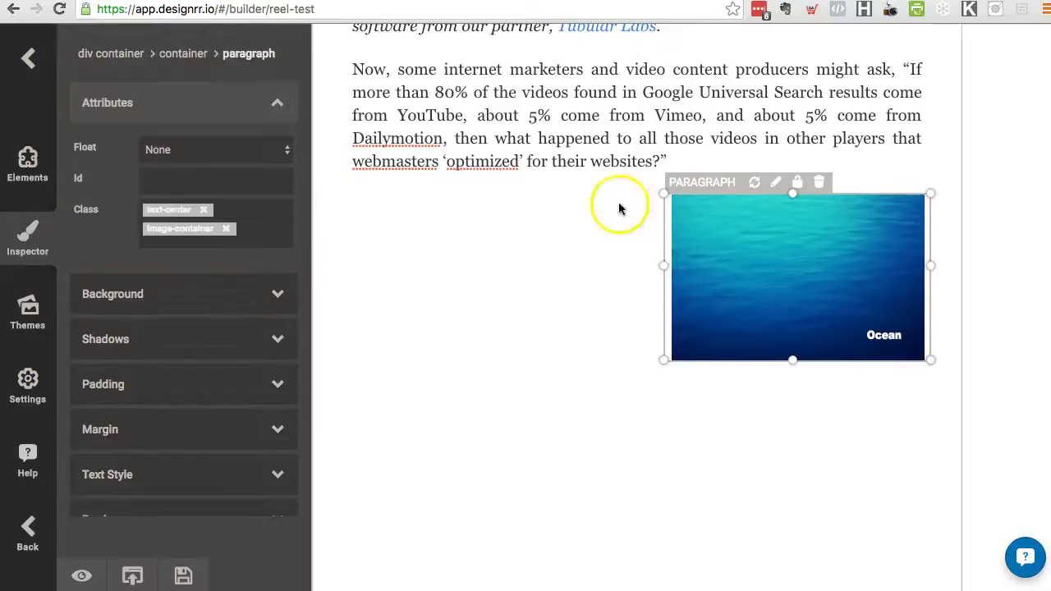
drag(664, 266, 427, 277)
scroll(427, 277, up, 3)
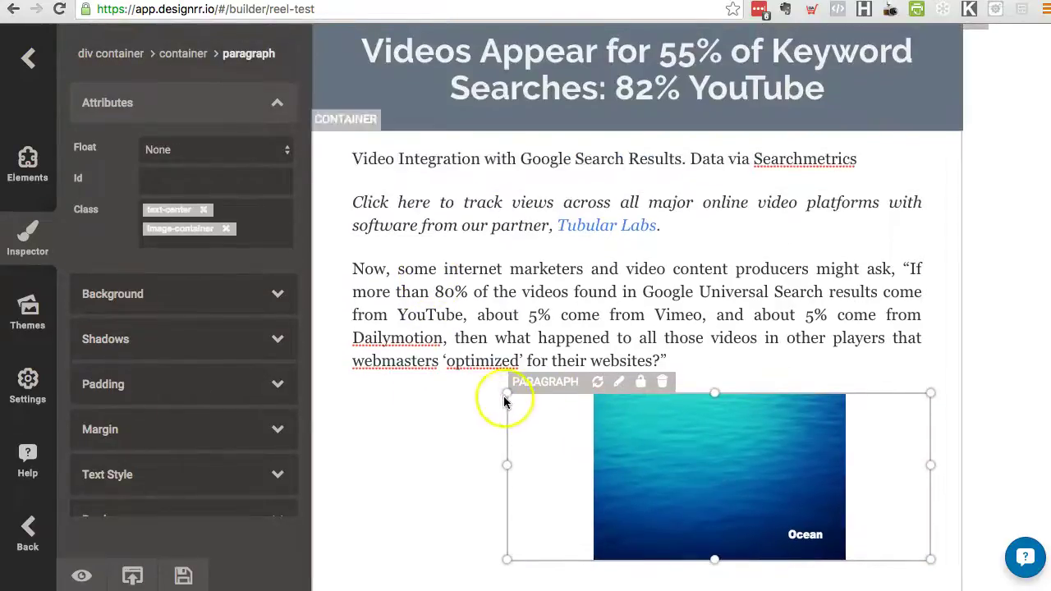
drag(535, 425, 488, 239)
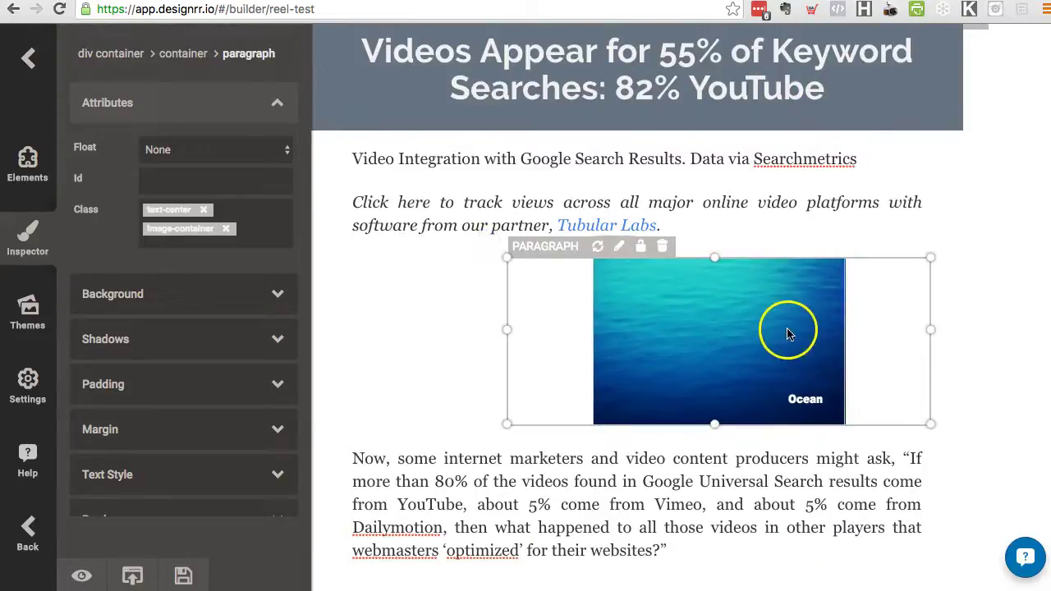